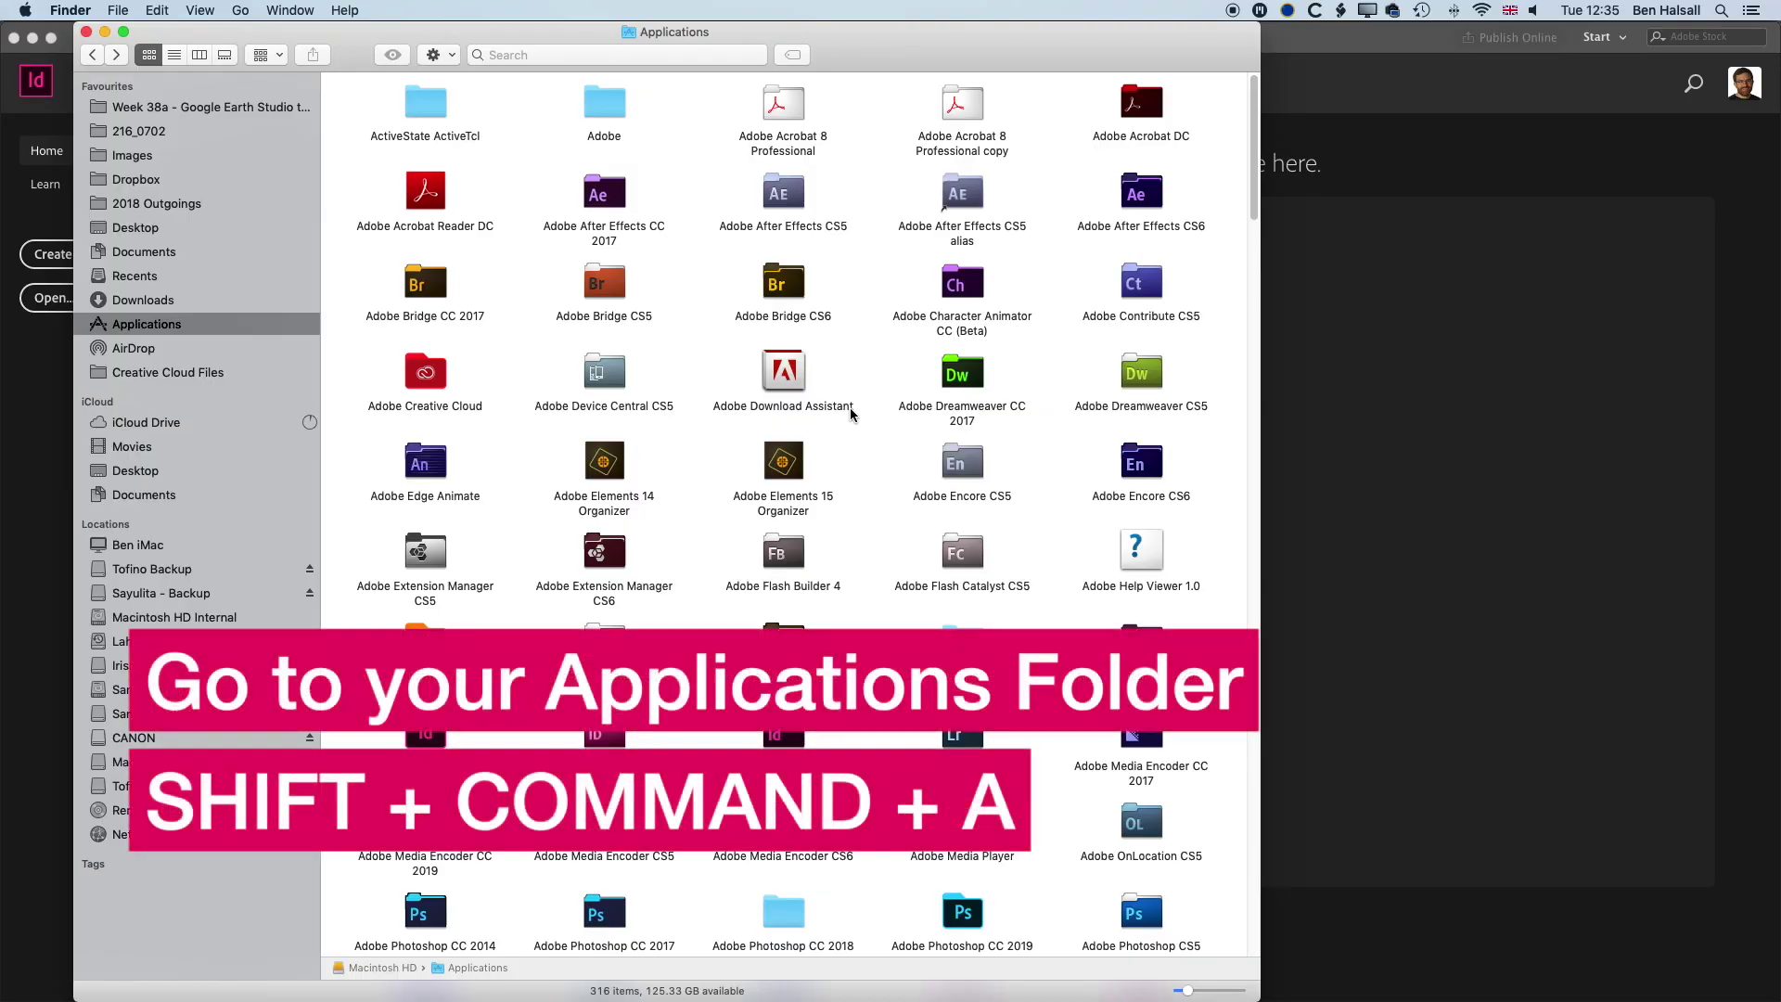
Step: Scroll through the Applications folder's 316 items to the Adobe apps
scroll(850, 414, "down", 2)
Step: Open the Adobe Photoshop CC 2019 folder and show the Photoshop app's package contents
scroll(850, 415, "down", 3)
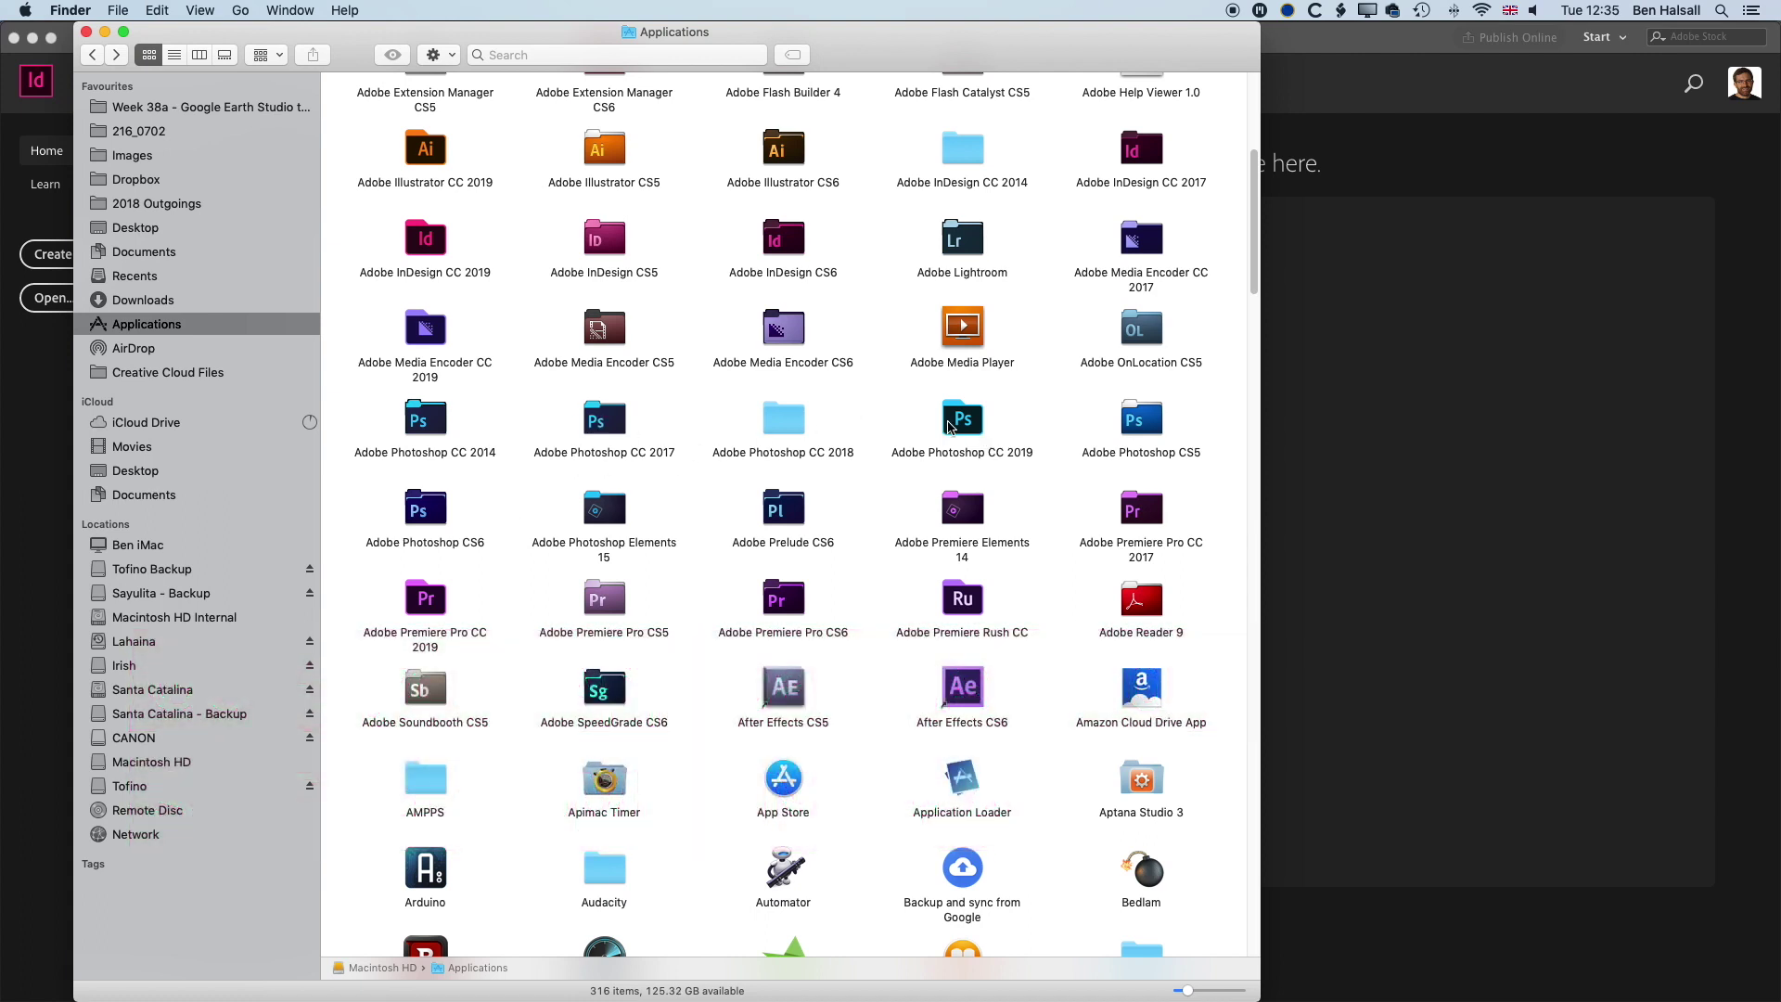
left_click(966, 426)
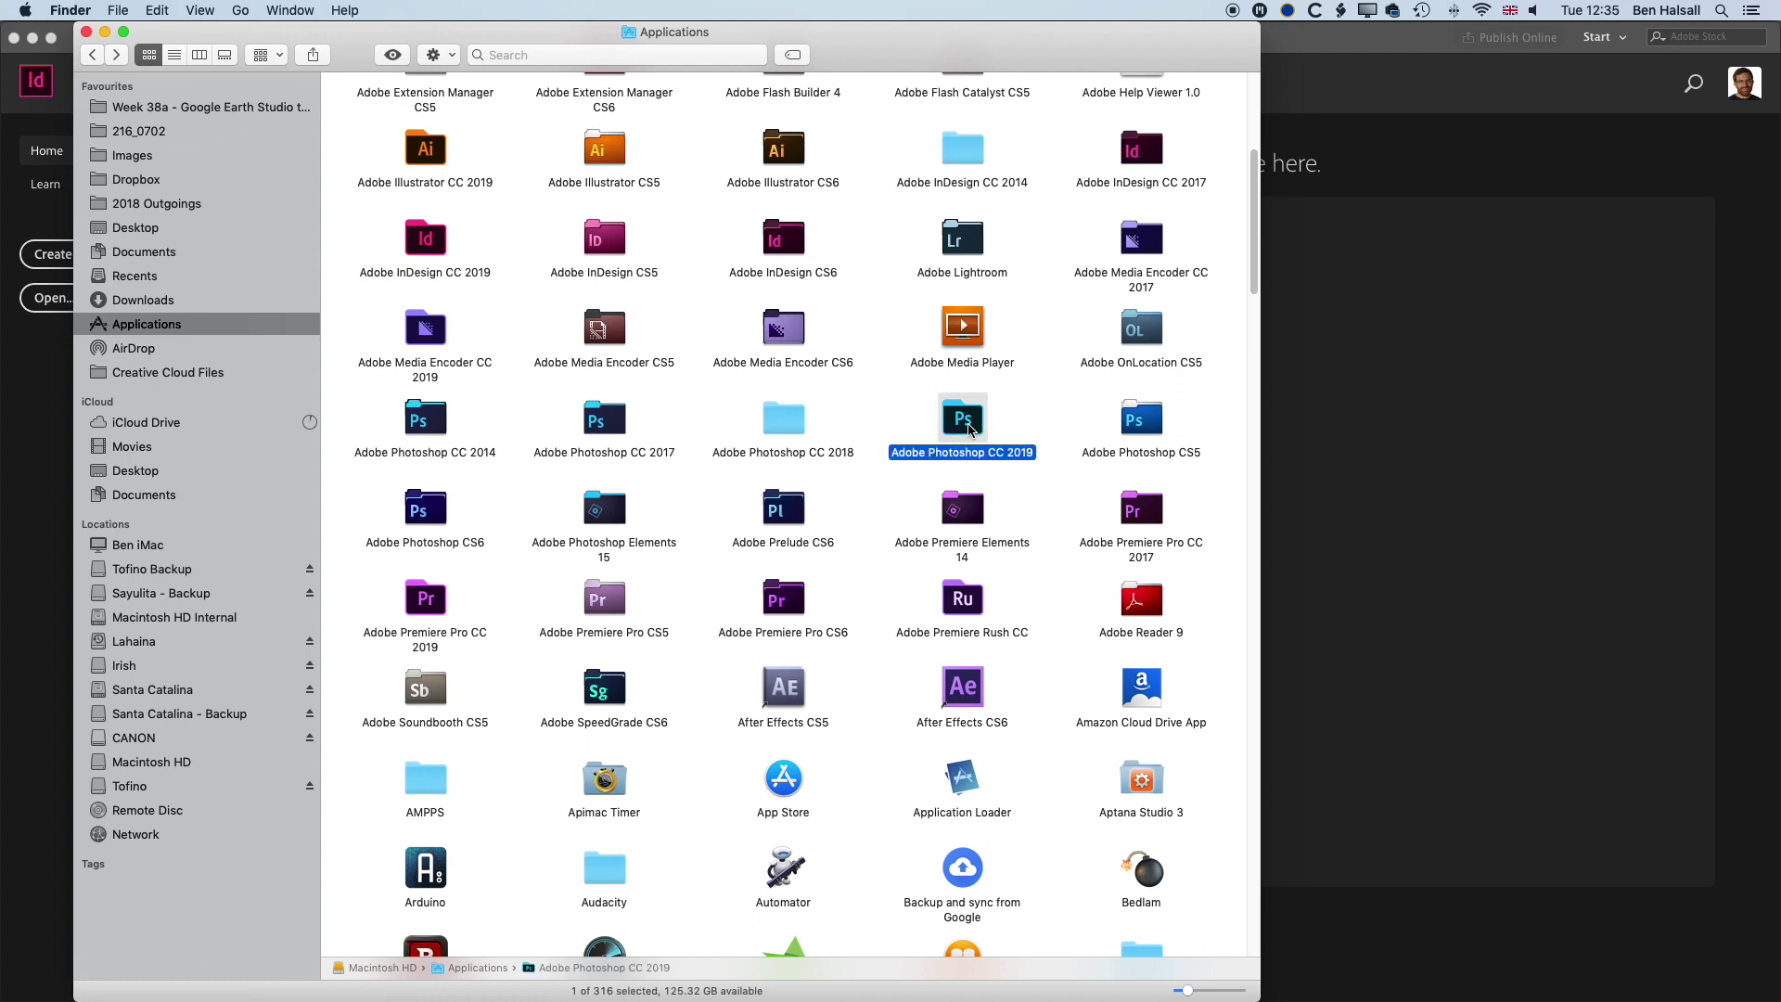
double_click(971, 426)
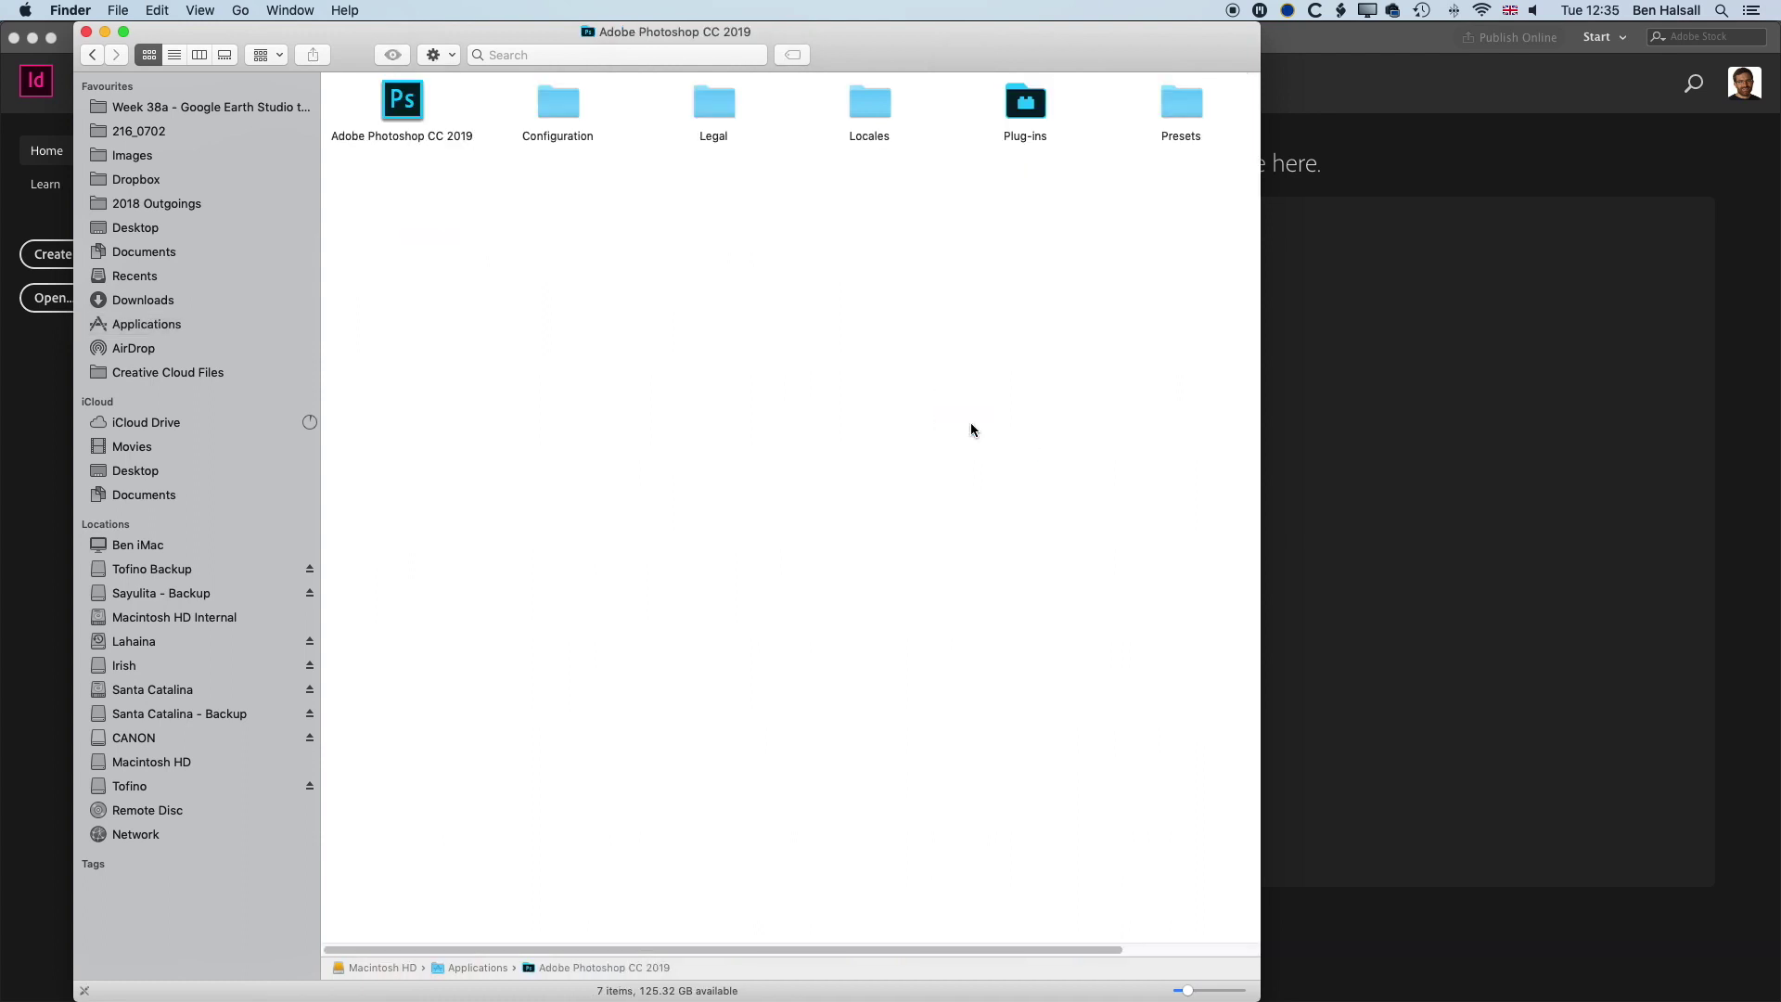
left_click(405, 106)
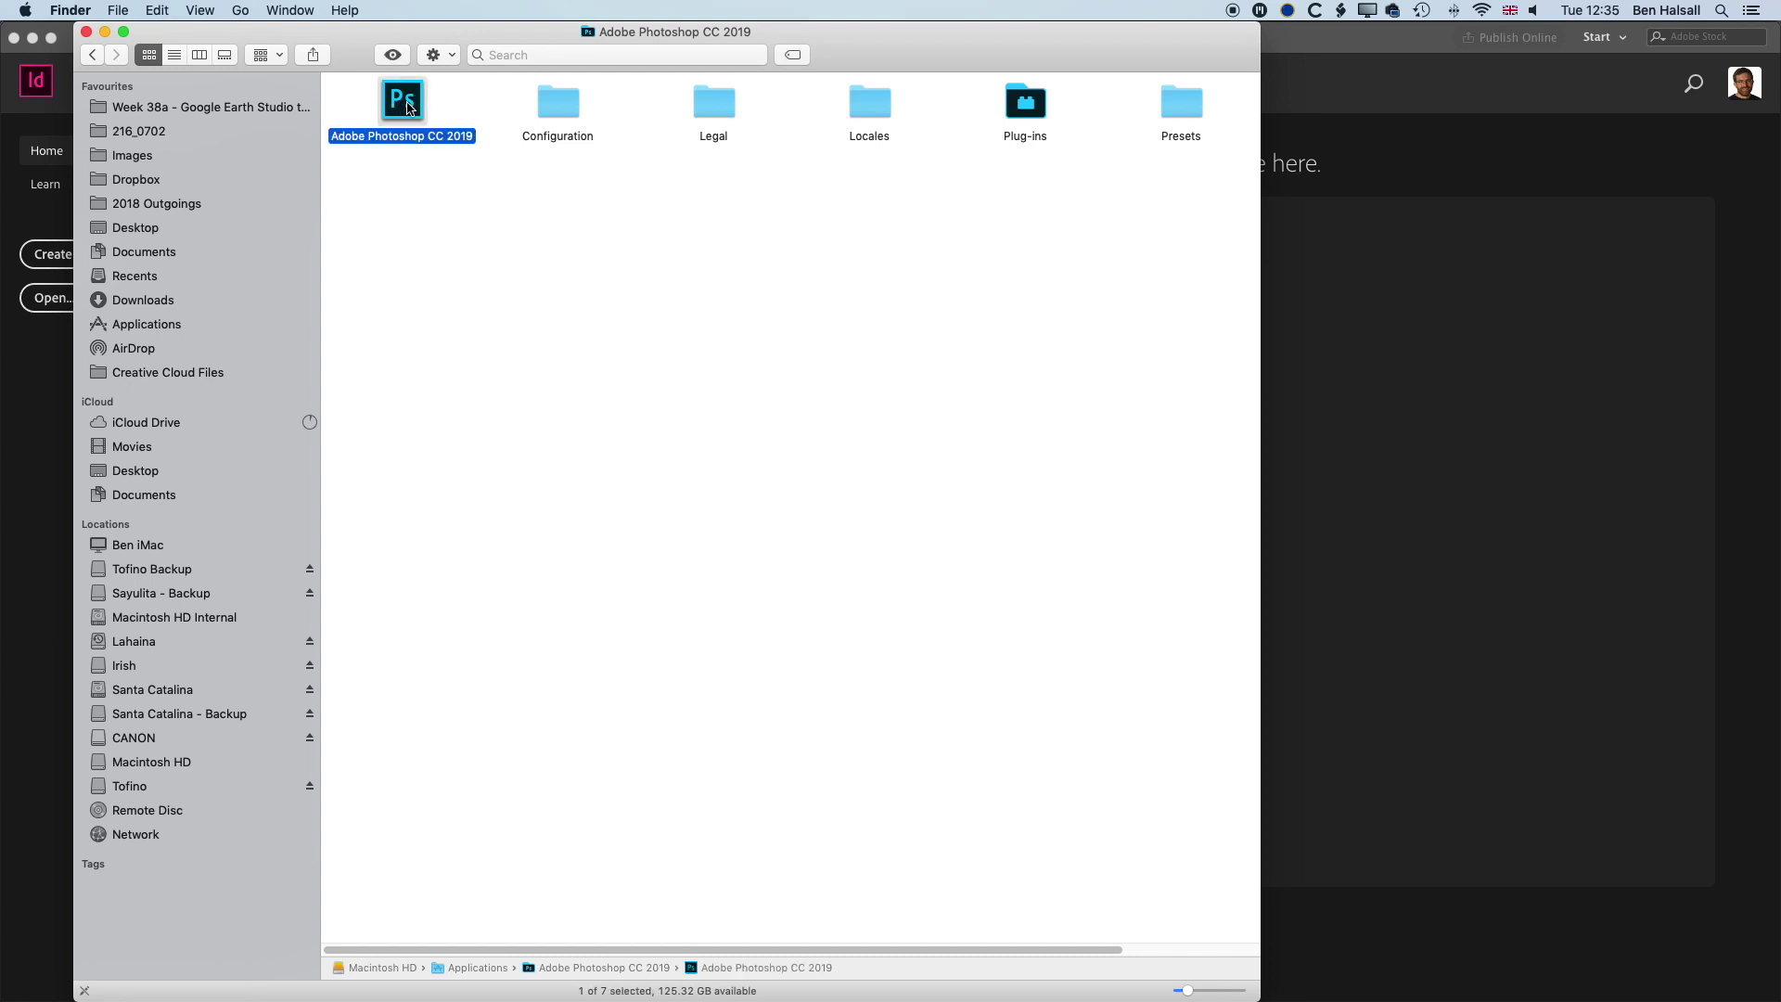
right_click(409, 107)
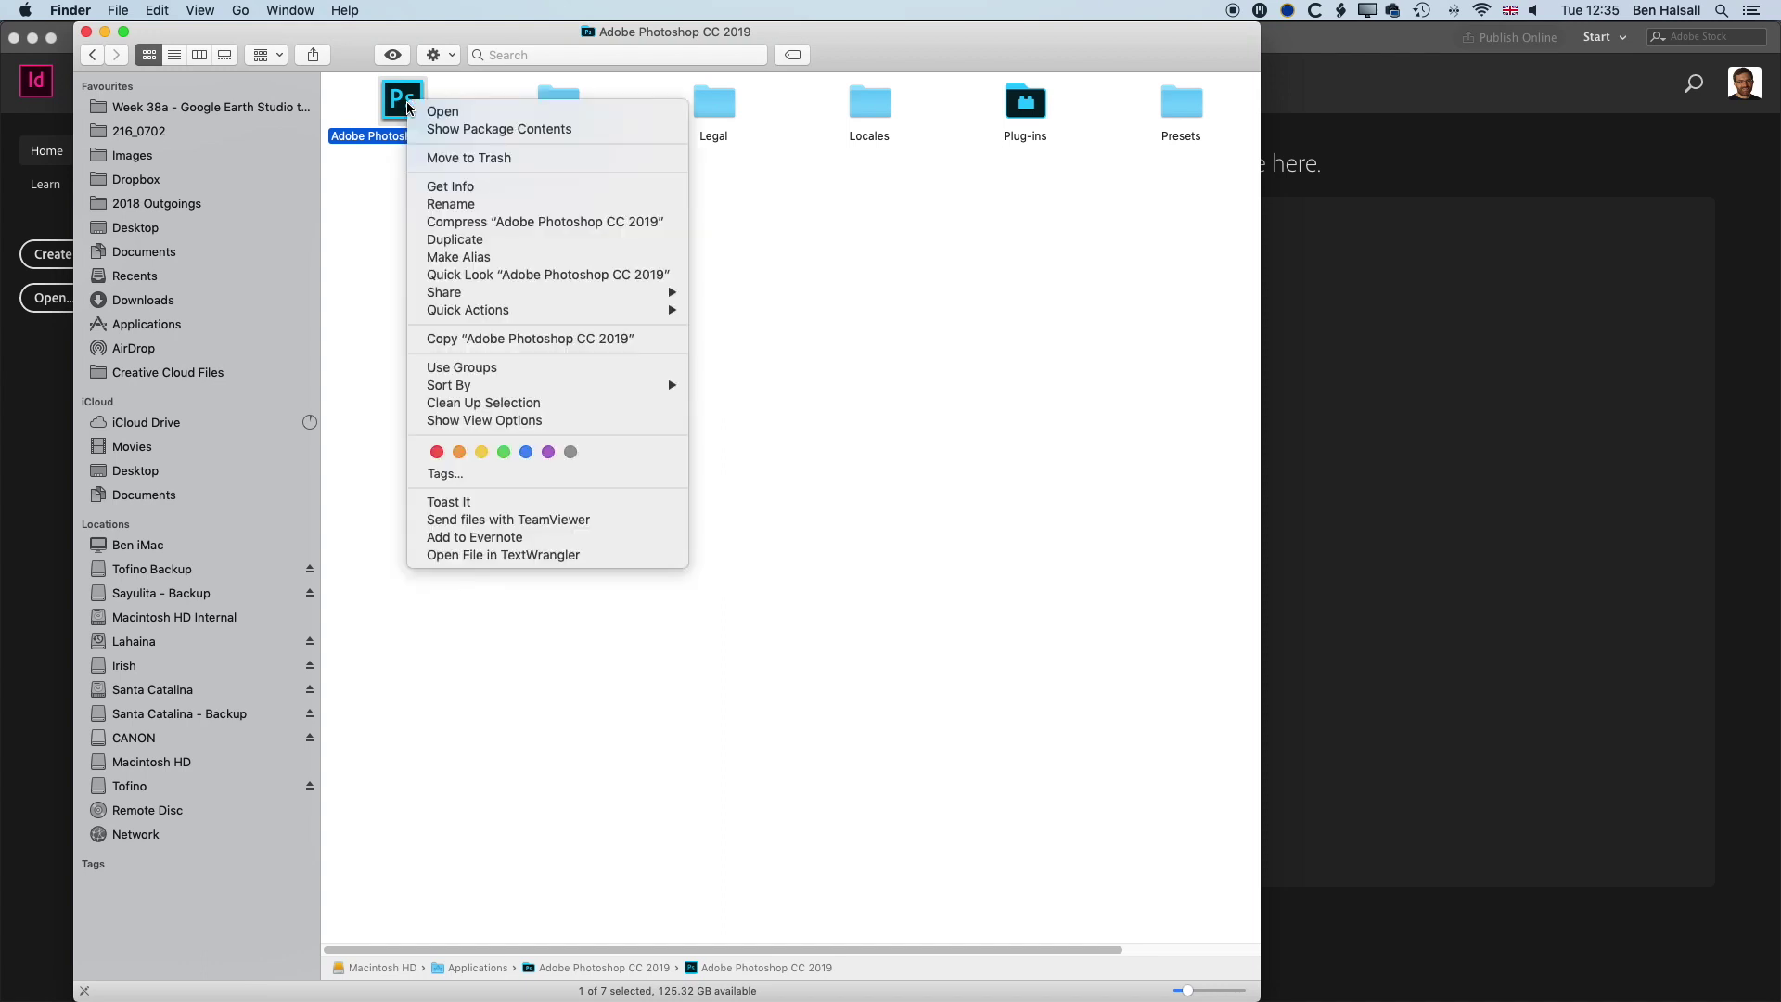
left_click(513, 130)
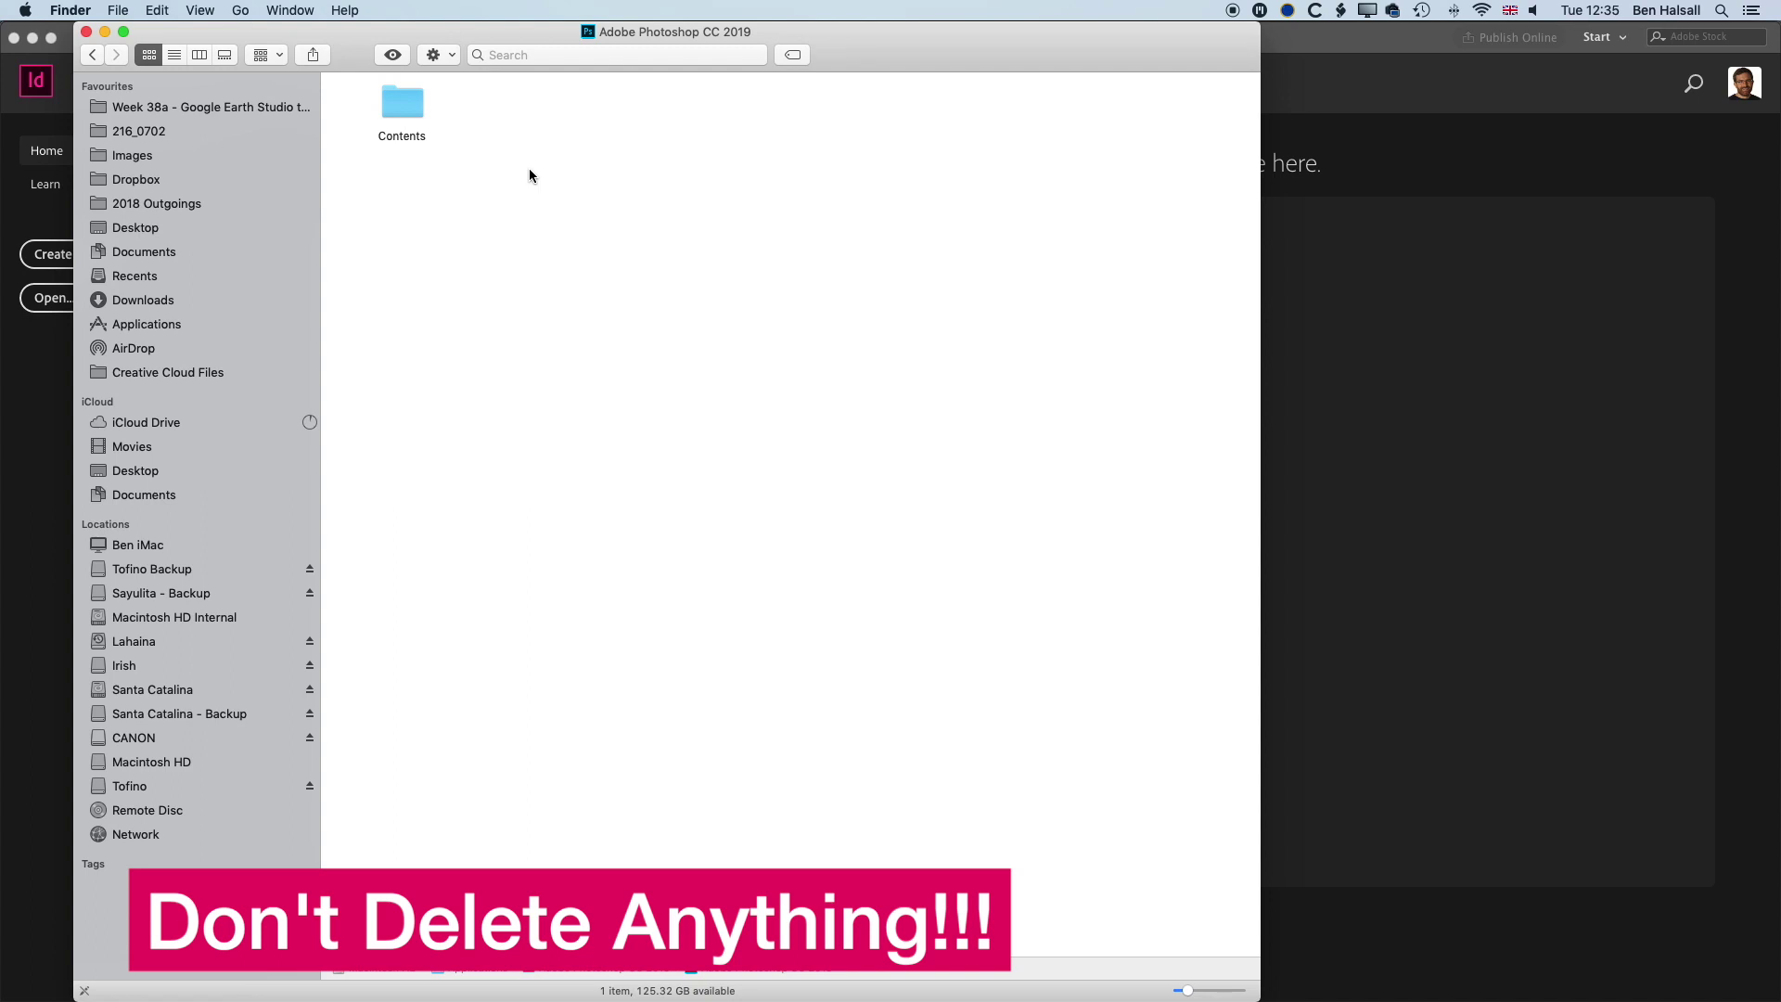
Step: Search inside the Photoshop app package for 'icns'
left_click_drag(514, 41, 614, 39)
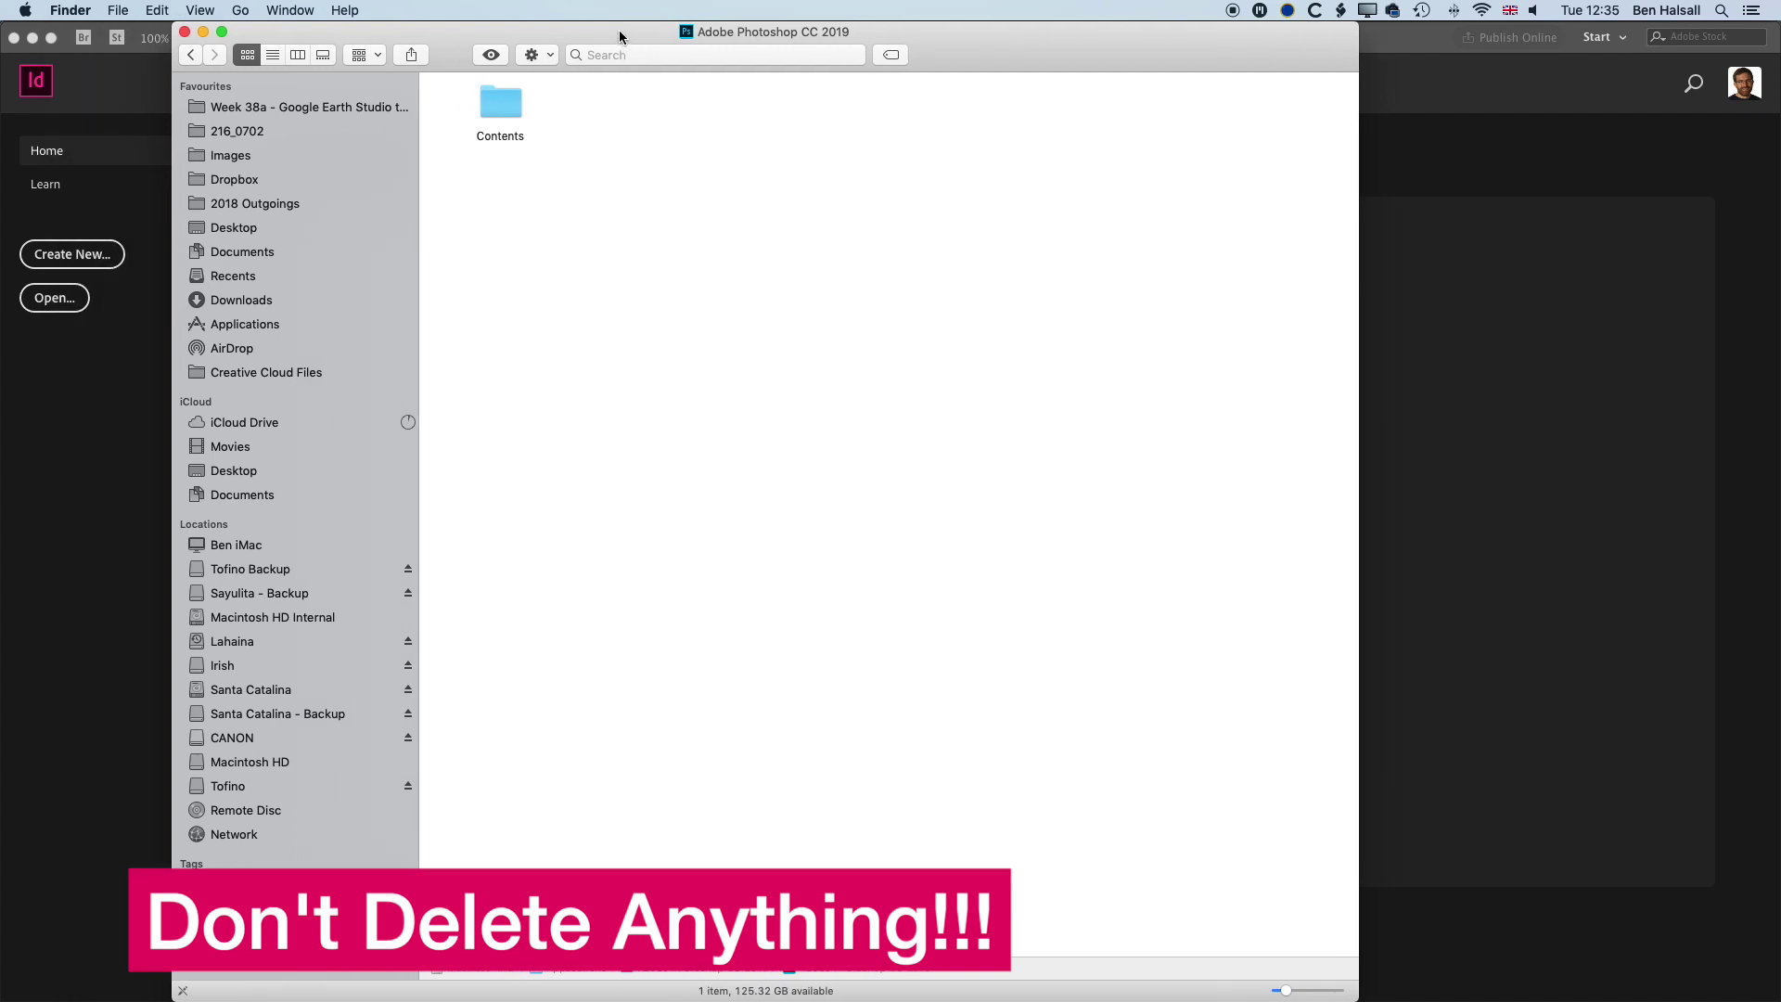
left_click(594, 56)
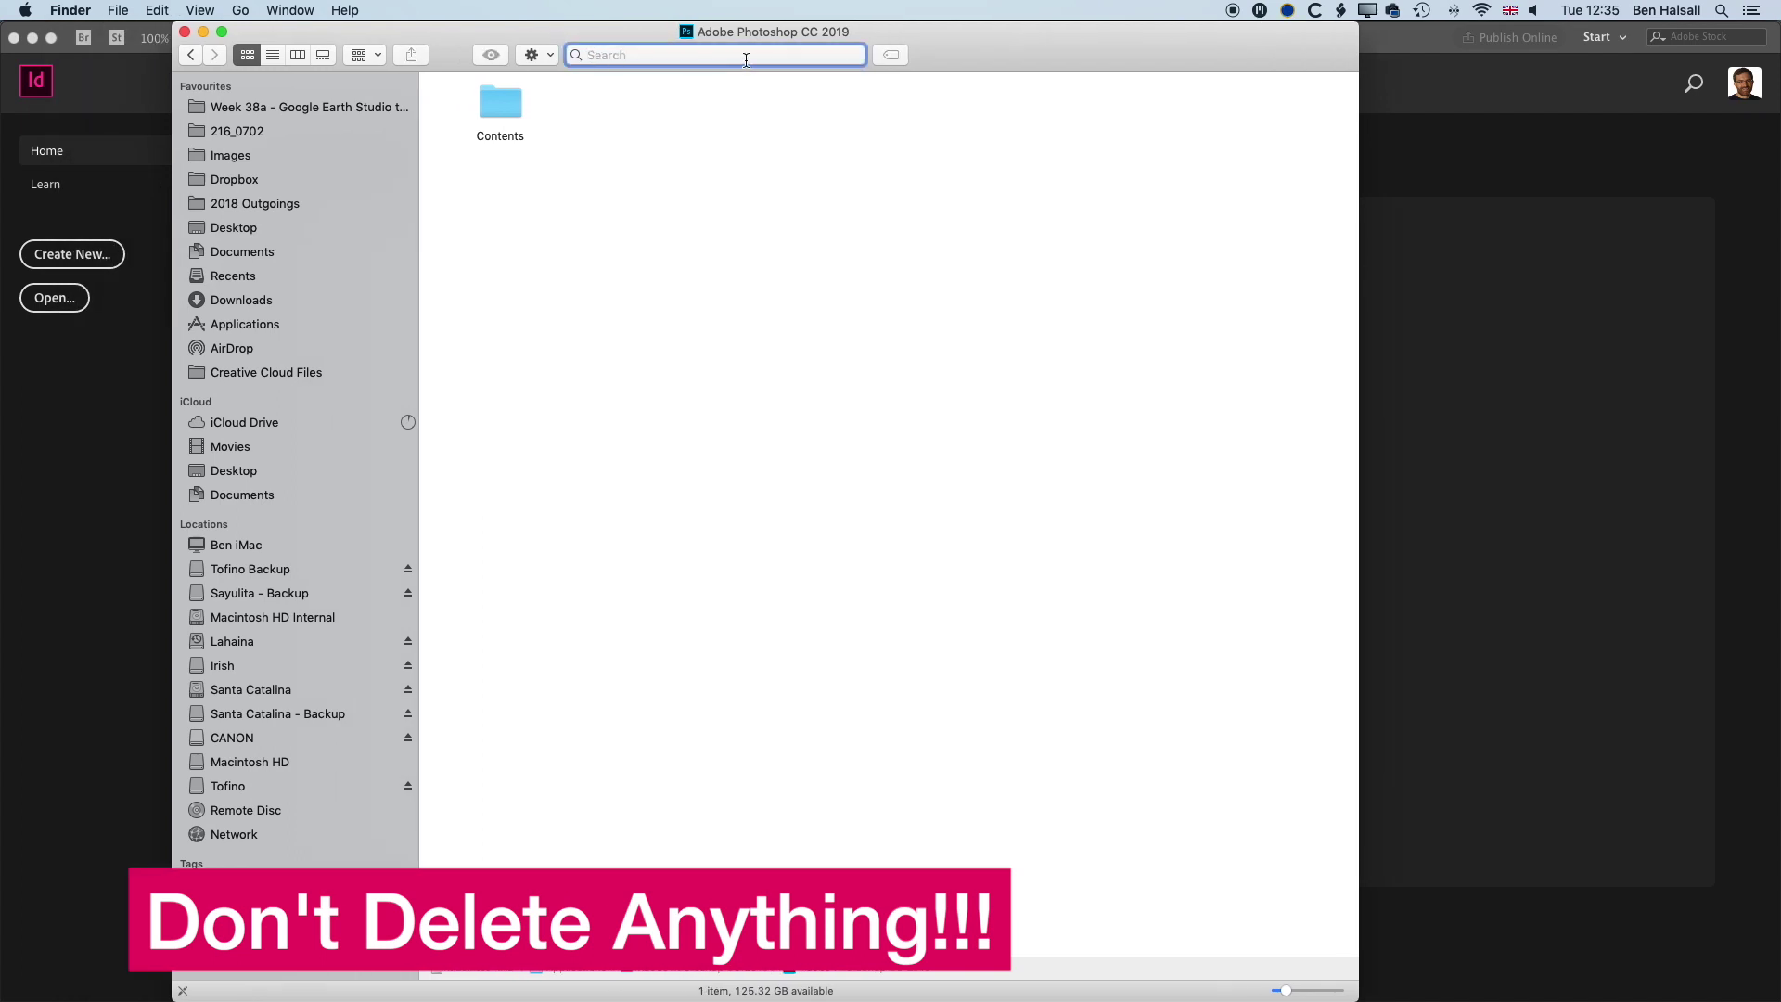
type("ic")
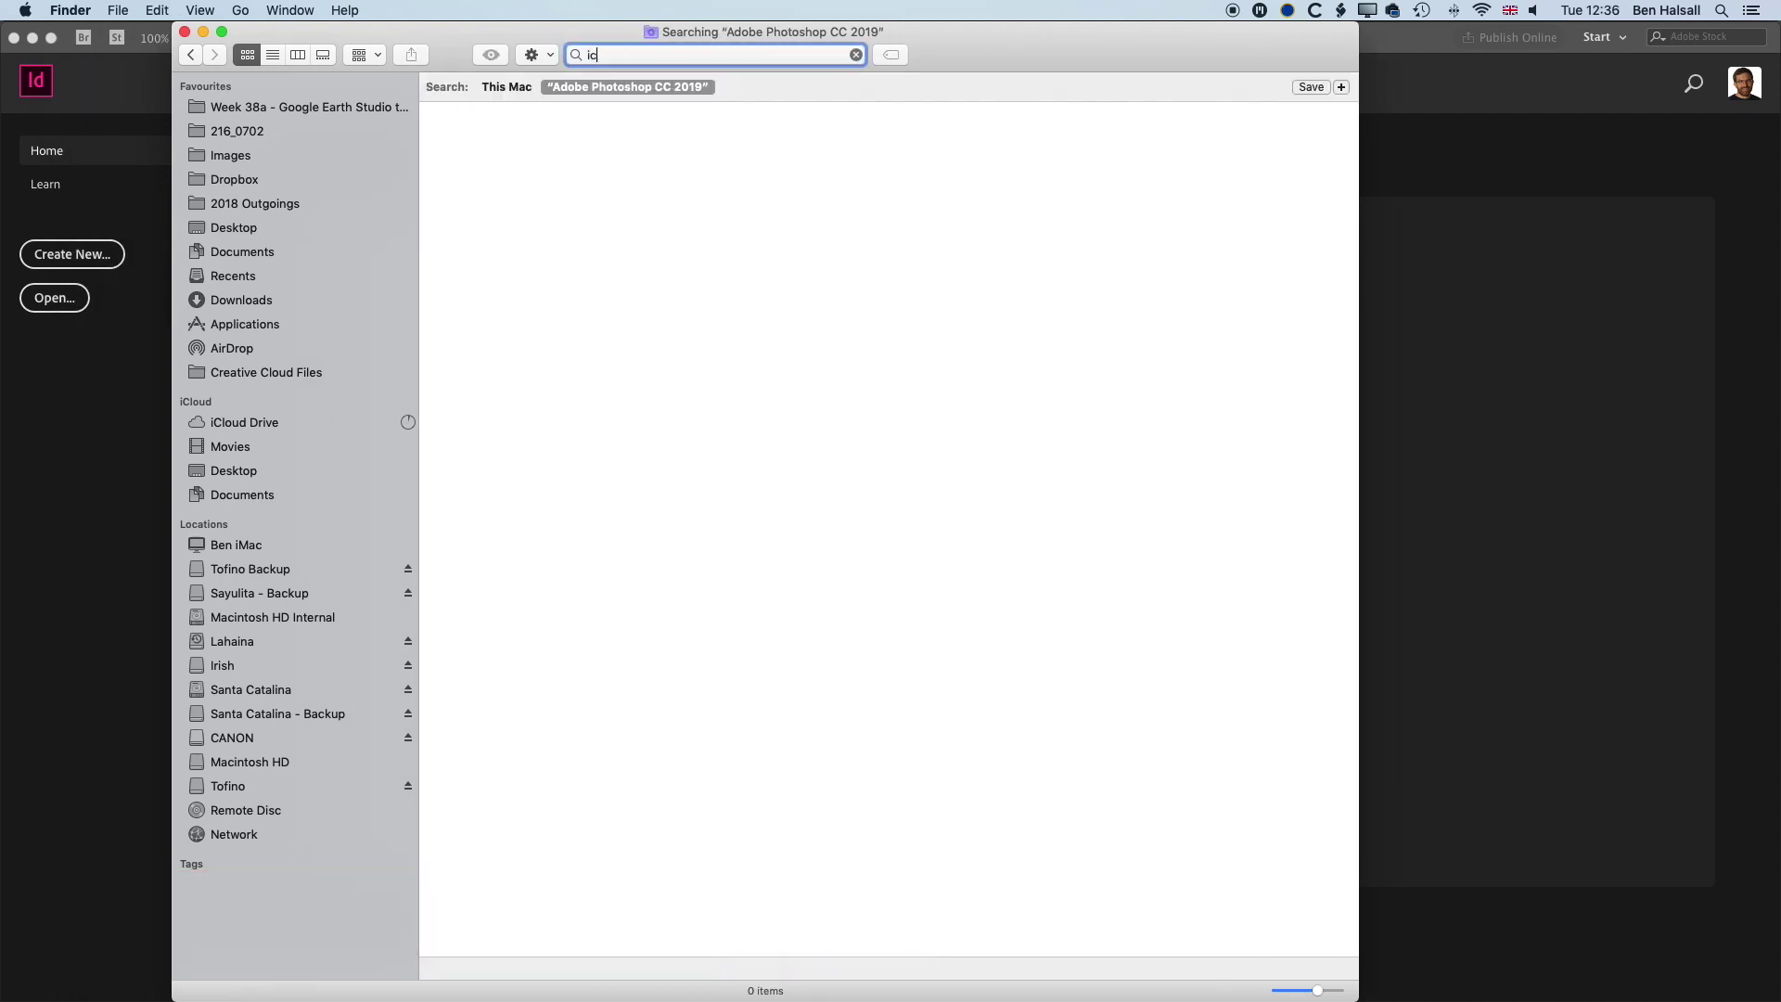
type("ns")
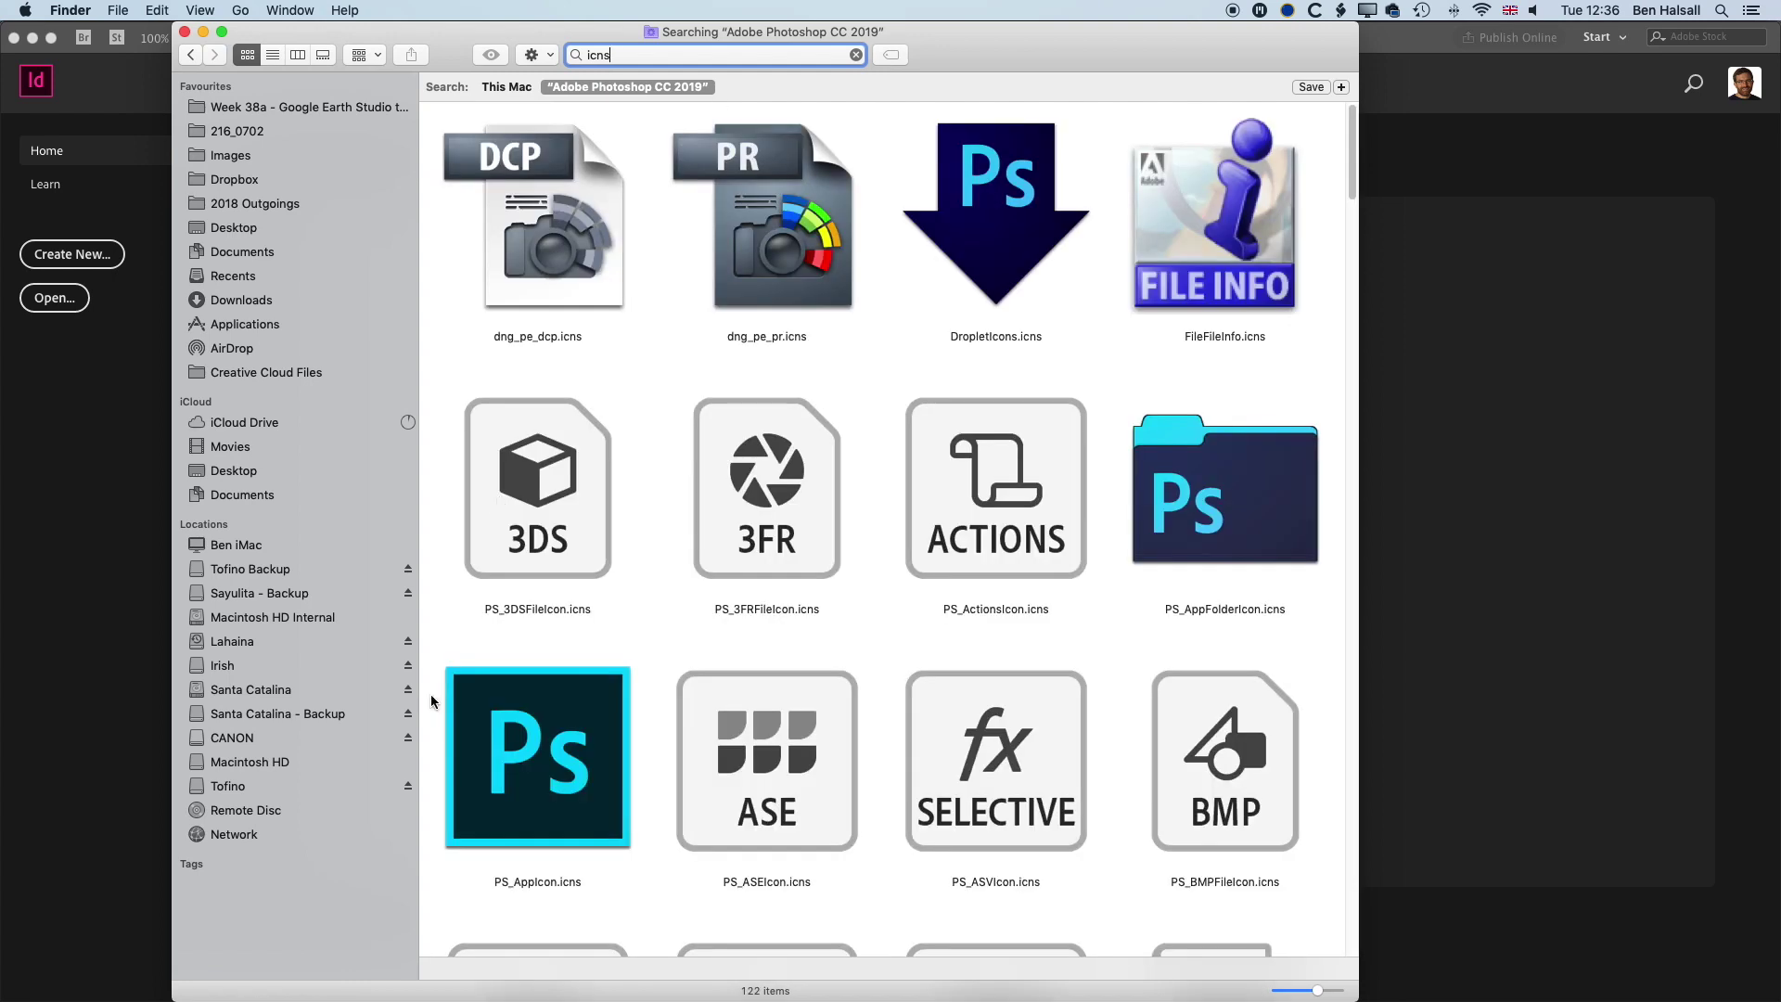
Step: Open PS_AppIcon.icns from the search results in Preview
left_click(612, 713)
scroll(664, 714, "down", 4)
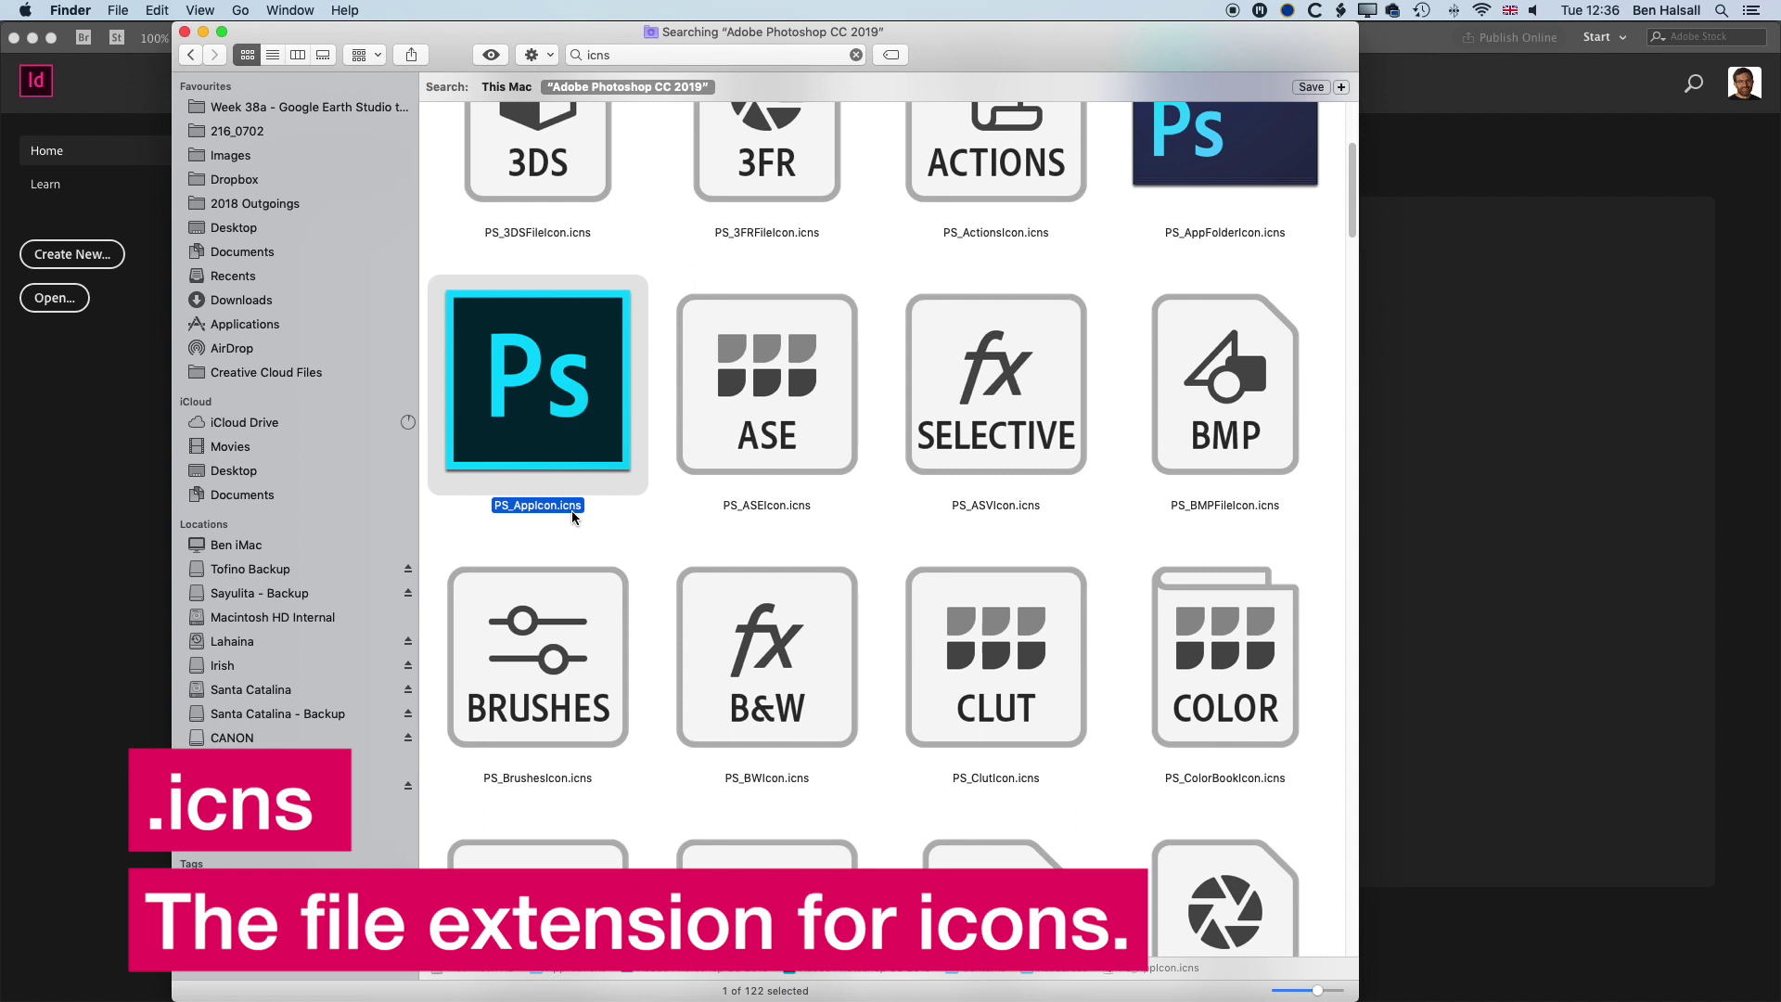
right_click(541, 382)
mouse_move(649, 402)
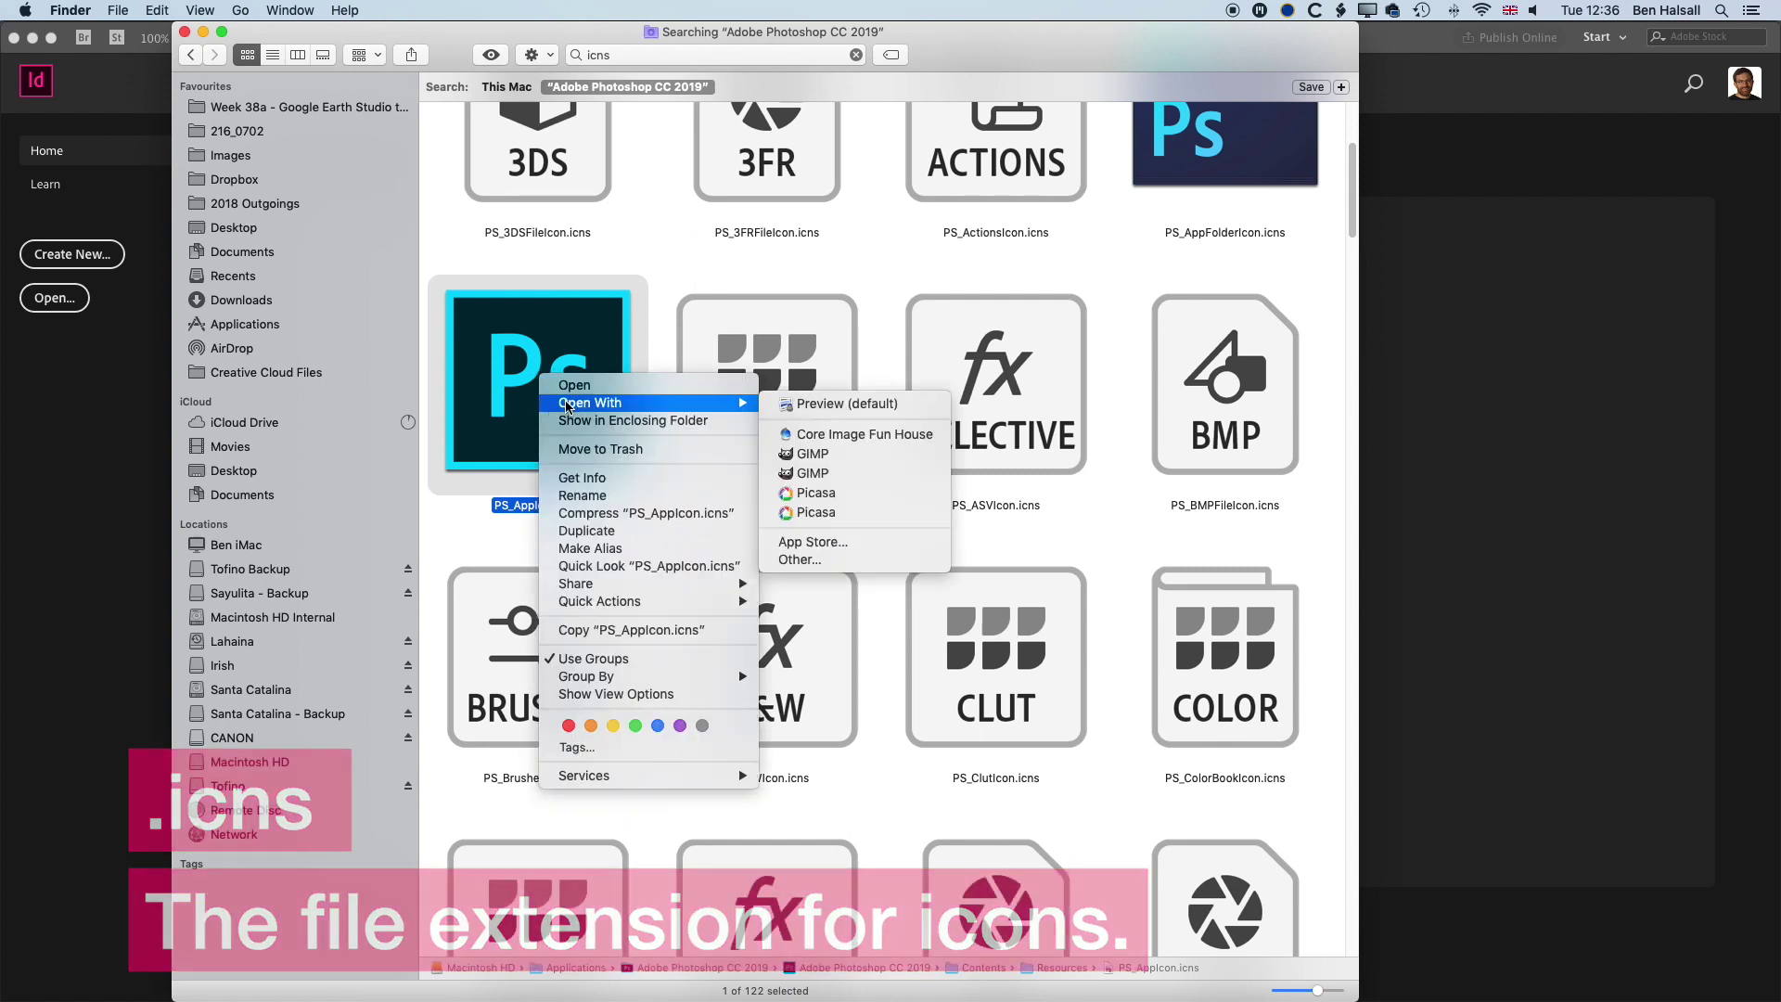
left_click(822, 405)
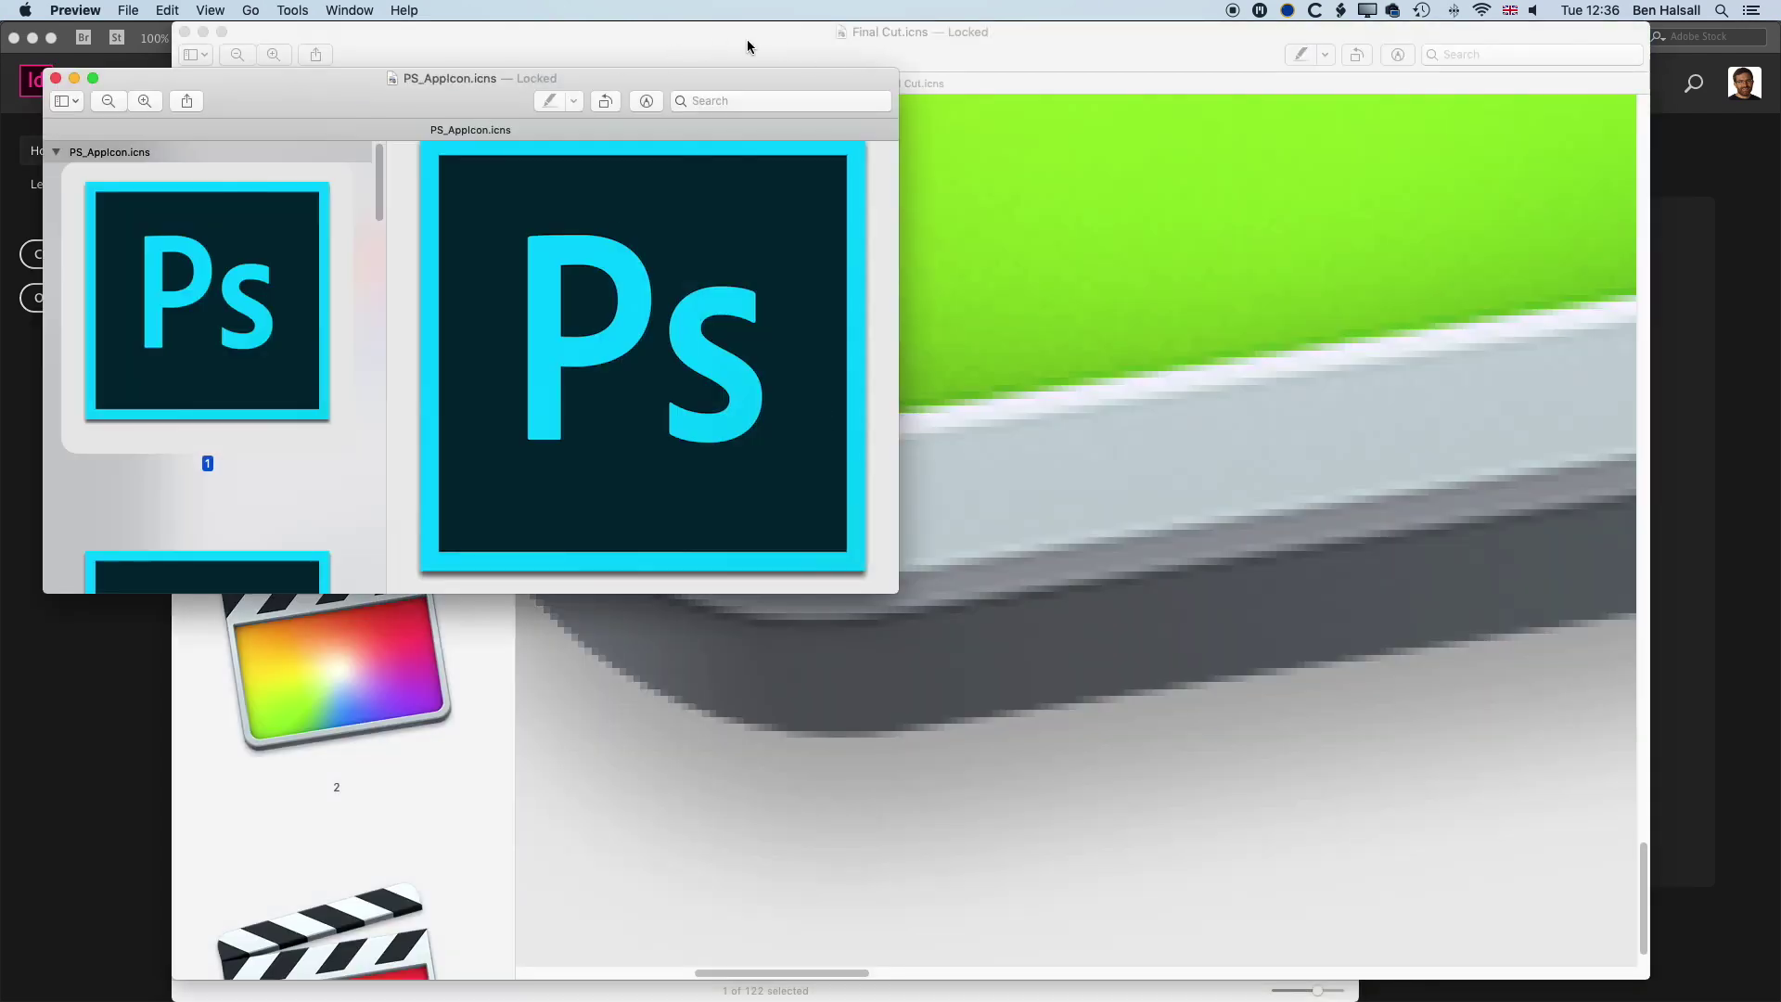
Step: Move Final Cut.icns aside, then center and enlarge the PS_AppIcon.icns window
left_click_drag(748, 46, 1197, 42)
left_click(409, 100)
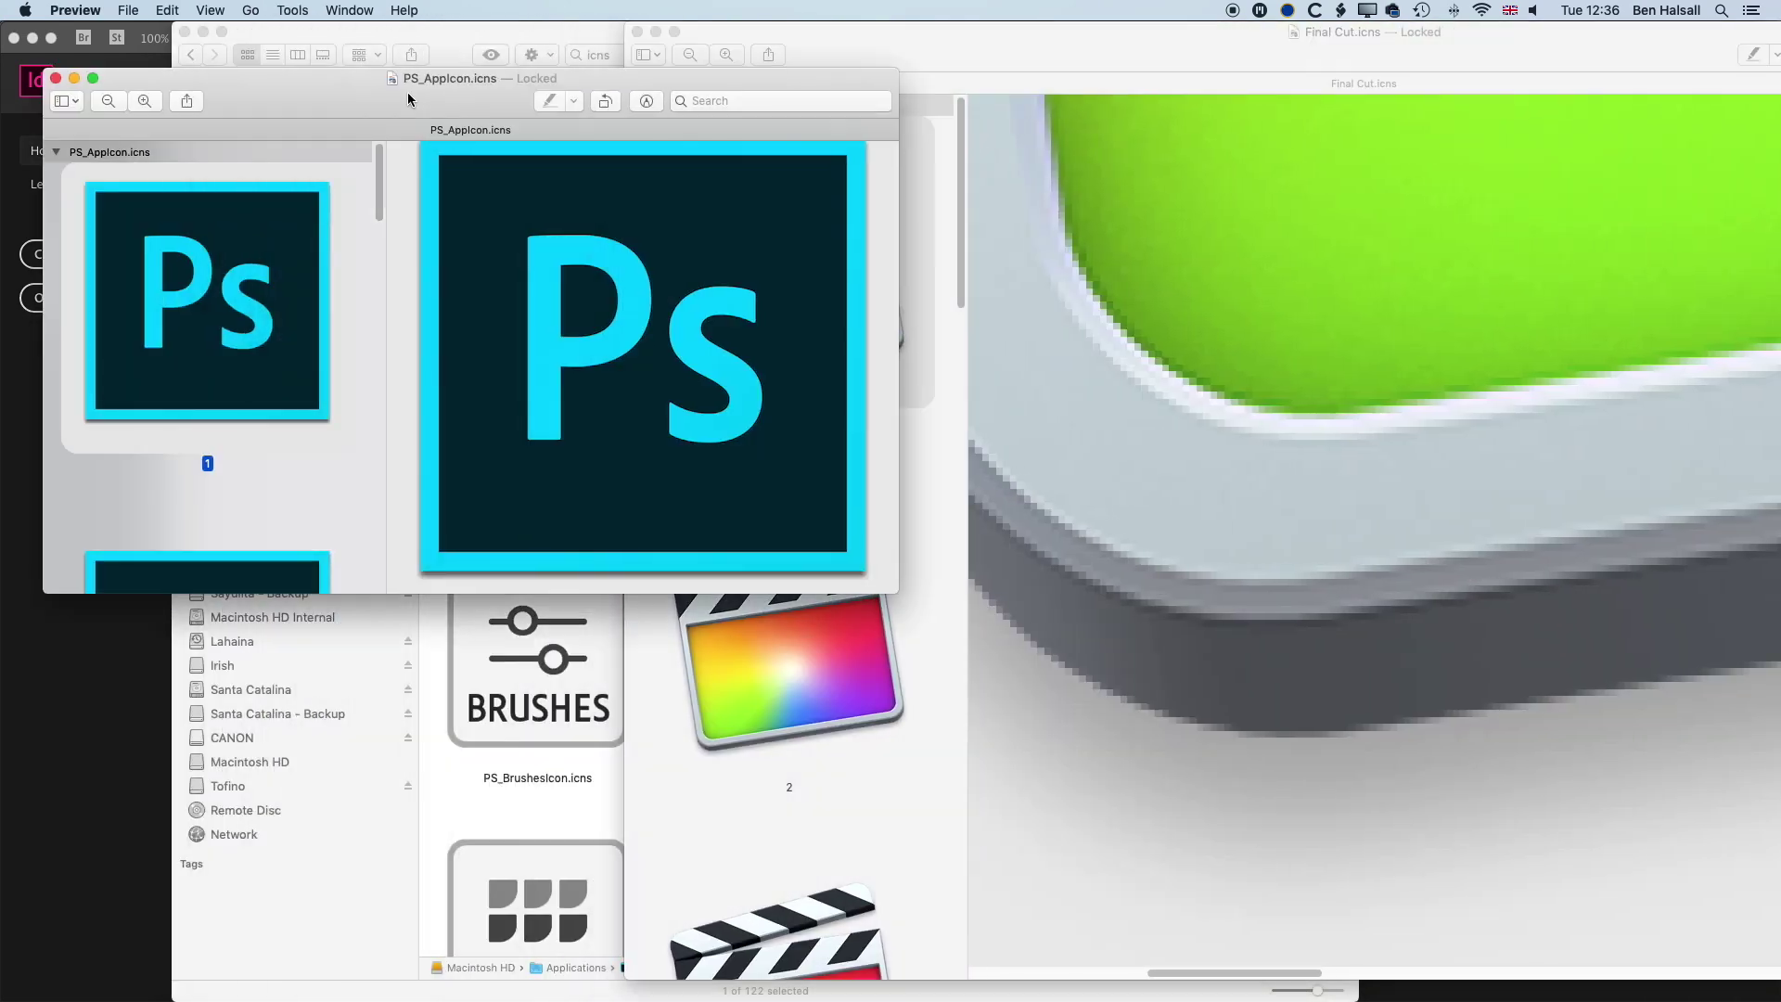
left_click_drag(408, 97, 723, 60)
left_click_drag(1205, 554, 1635, 1001)
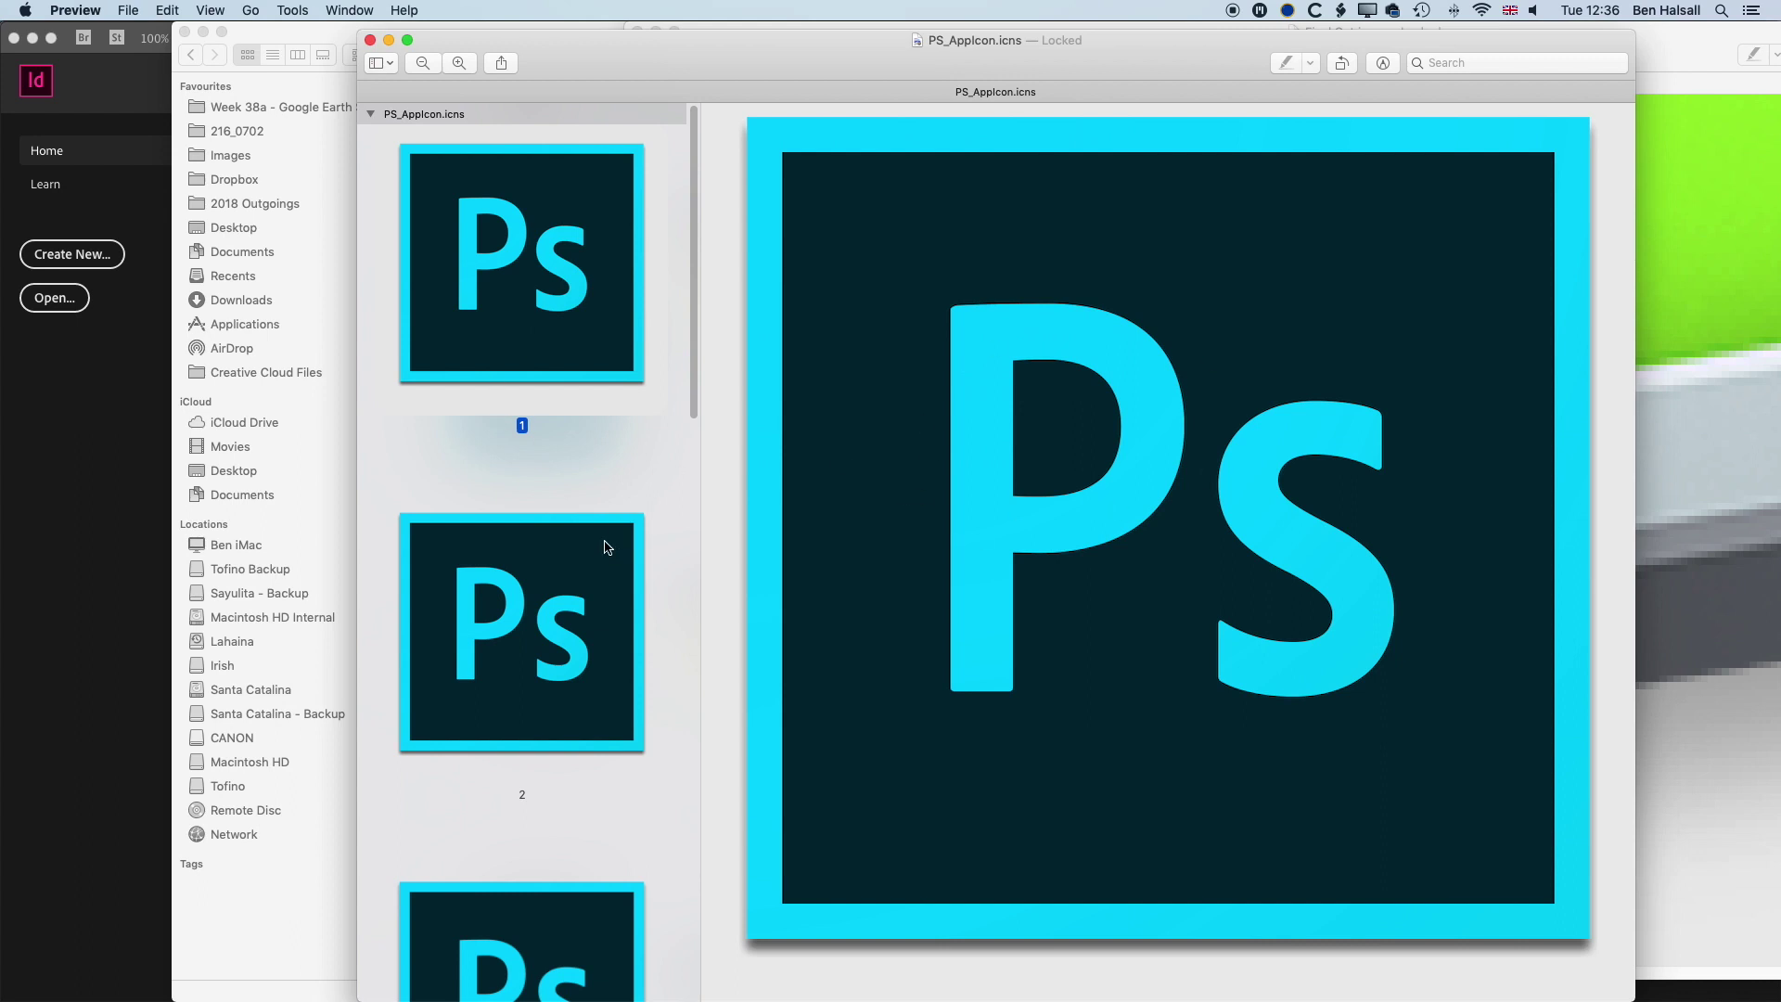
Step: Compare icon versions 7 through 1, settling on the largest, version 1
scroll(603, 545, "down", 10)
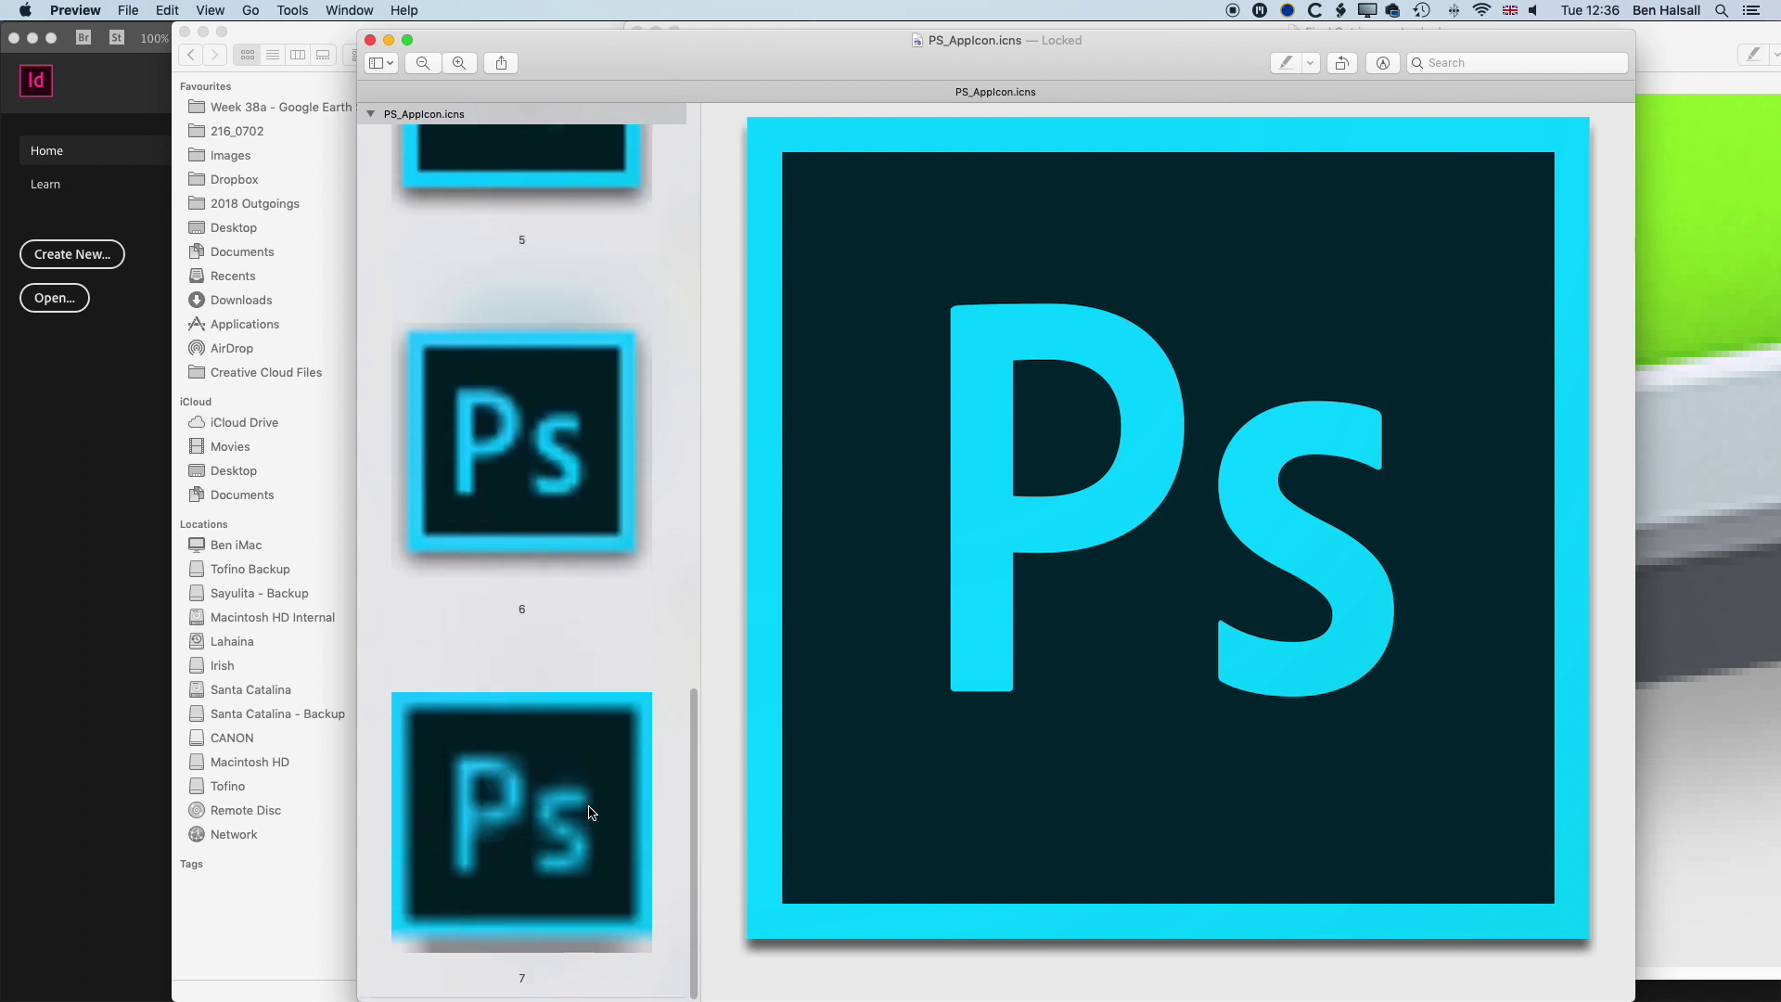
left_click(569, 830)
left_click(537, 492)
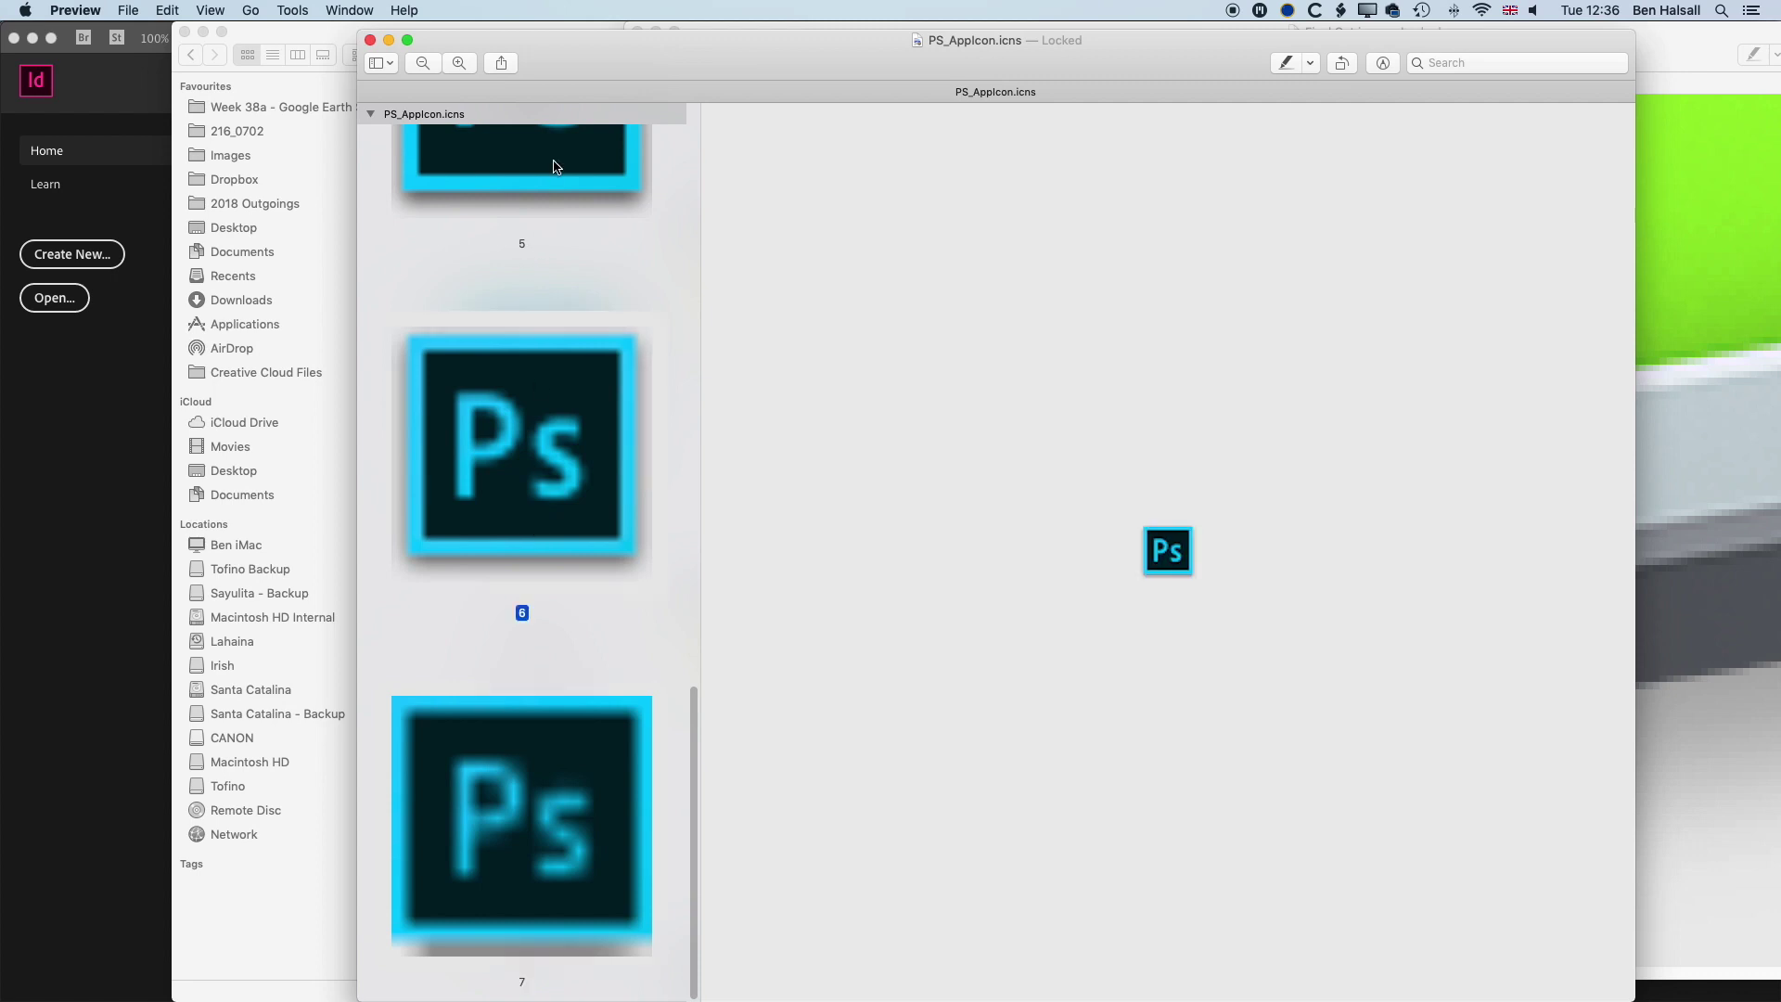
left_click(549, 258)
scroll(547, 258, "up", 5)
left_click(548, 258)
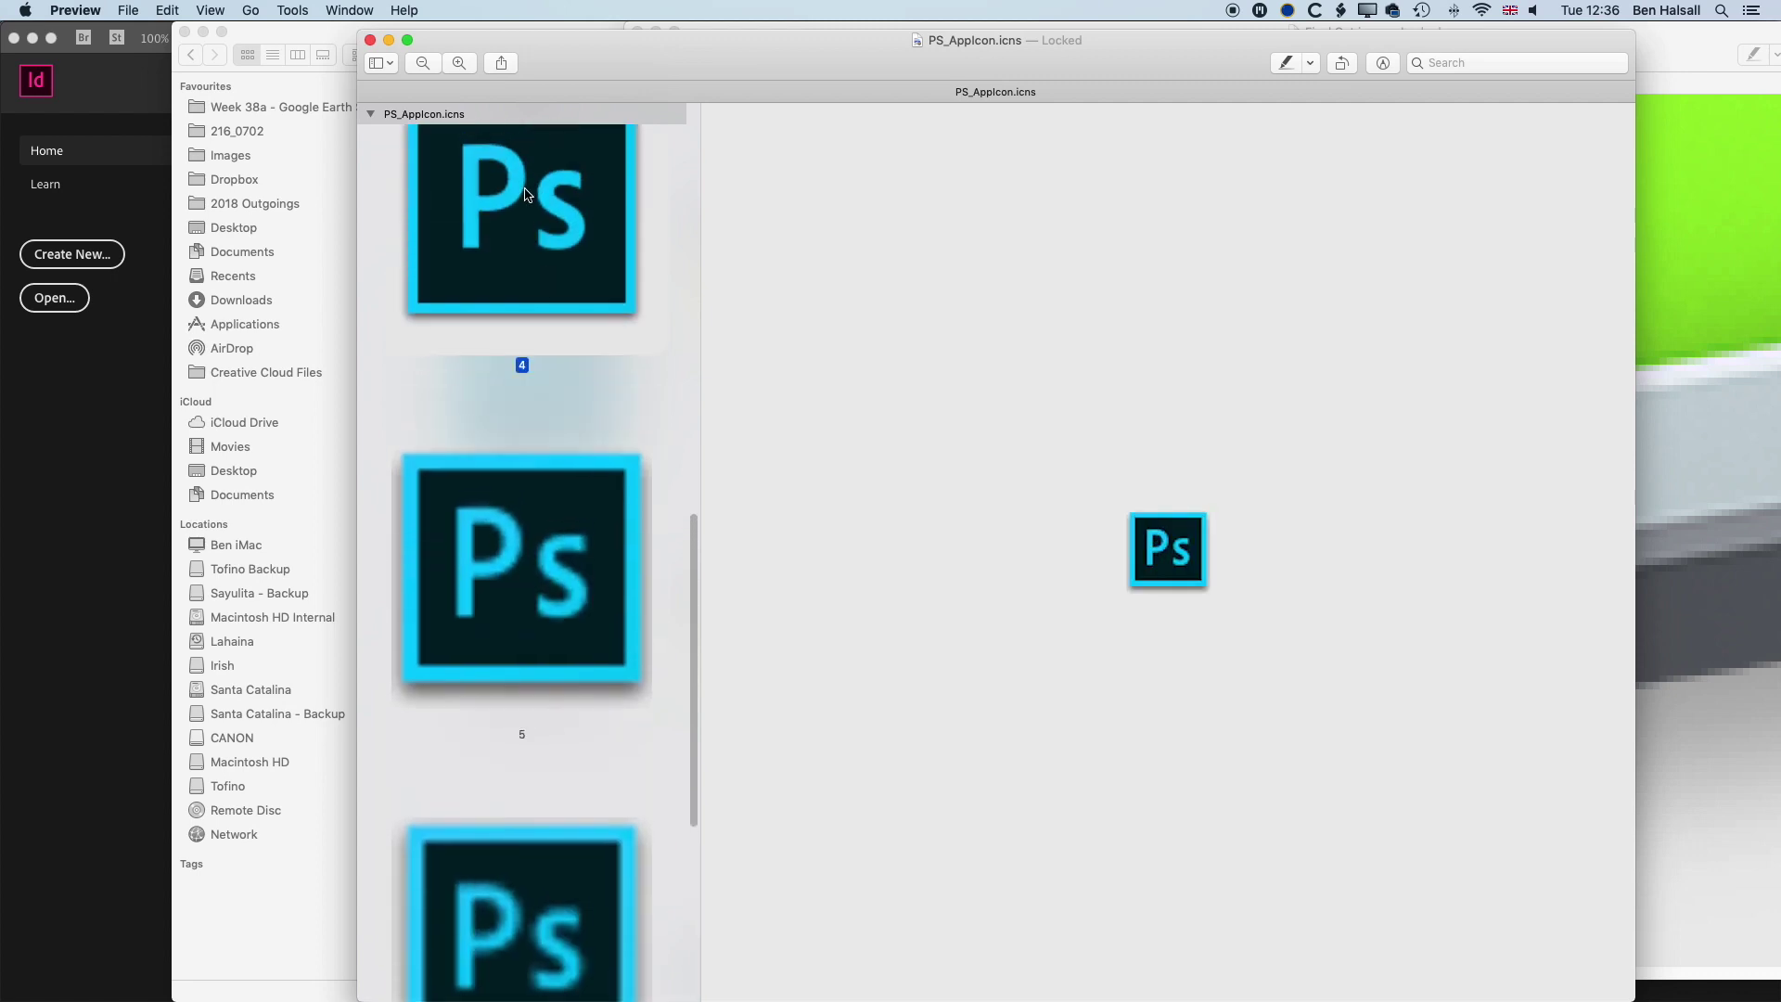
scroll(538, 299, "up", 5)
left_click(538, 299)
scroll(529, 325, "up", 5)
left_click(524, 339)
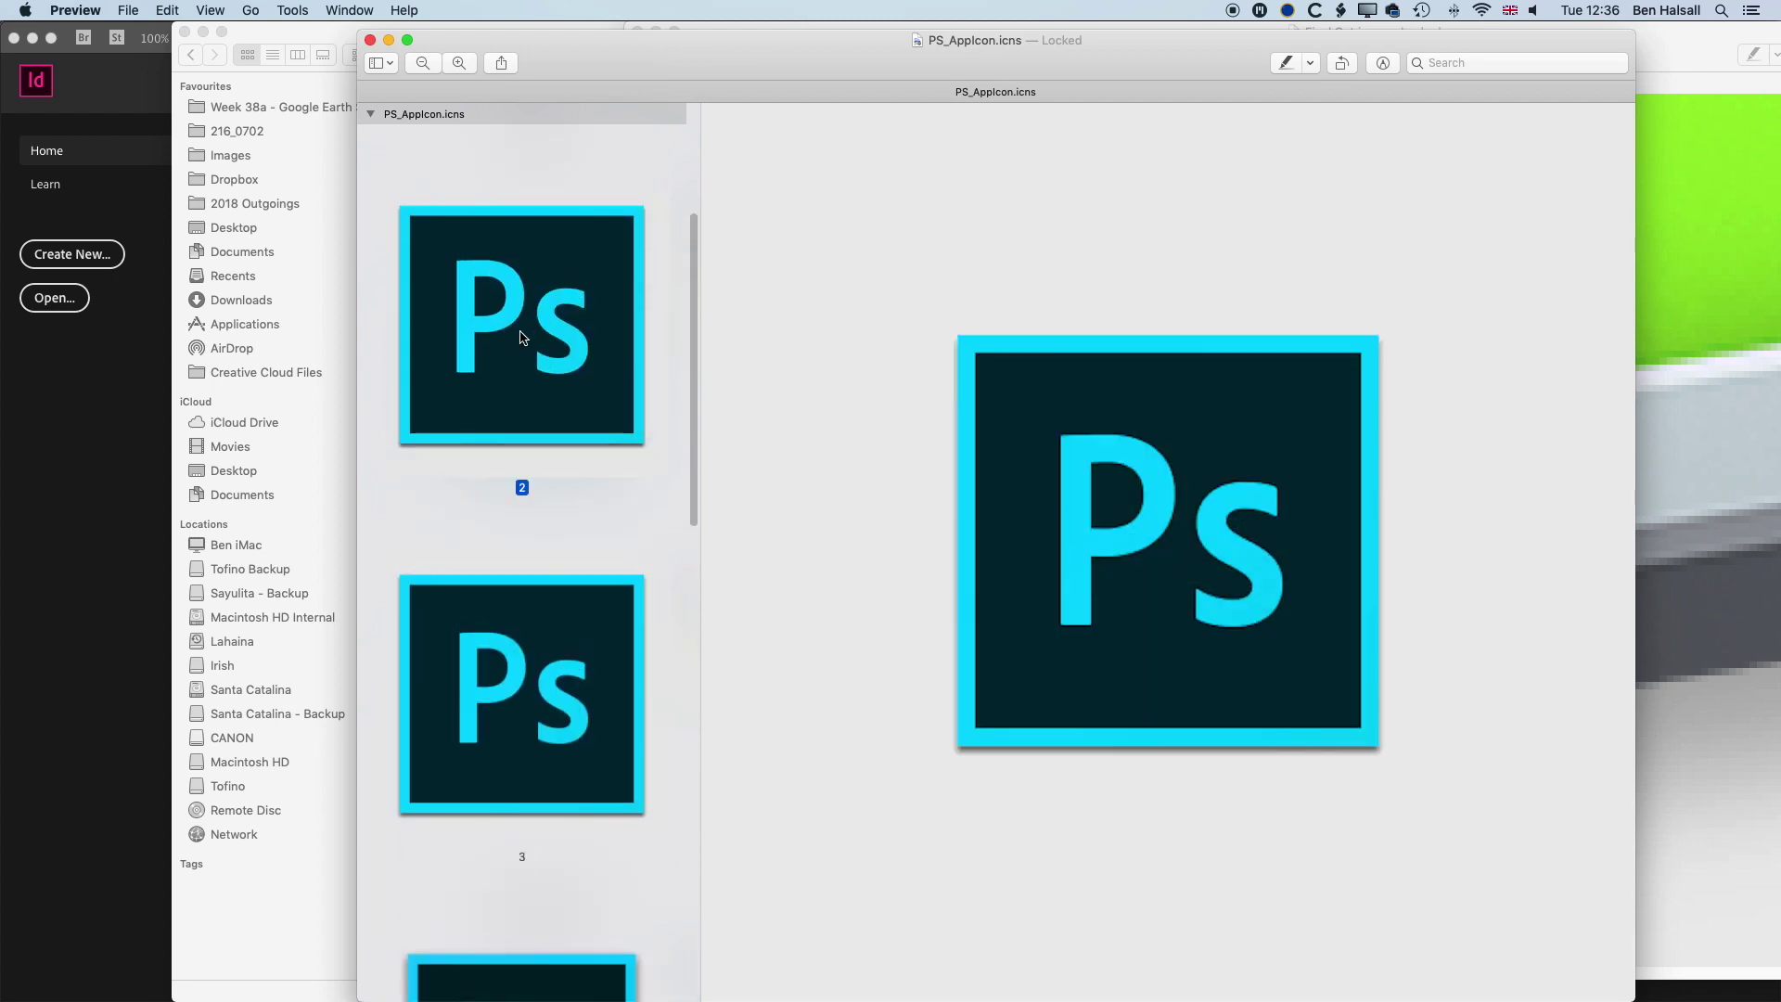
scroll(521, 338, "up", 5)
left_click(543, 318)
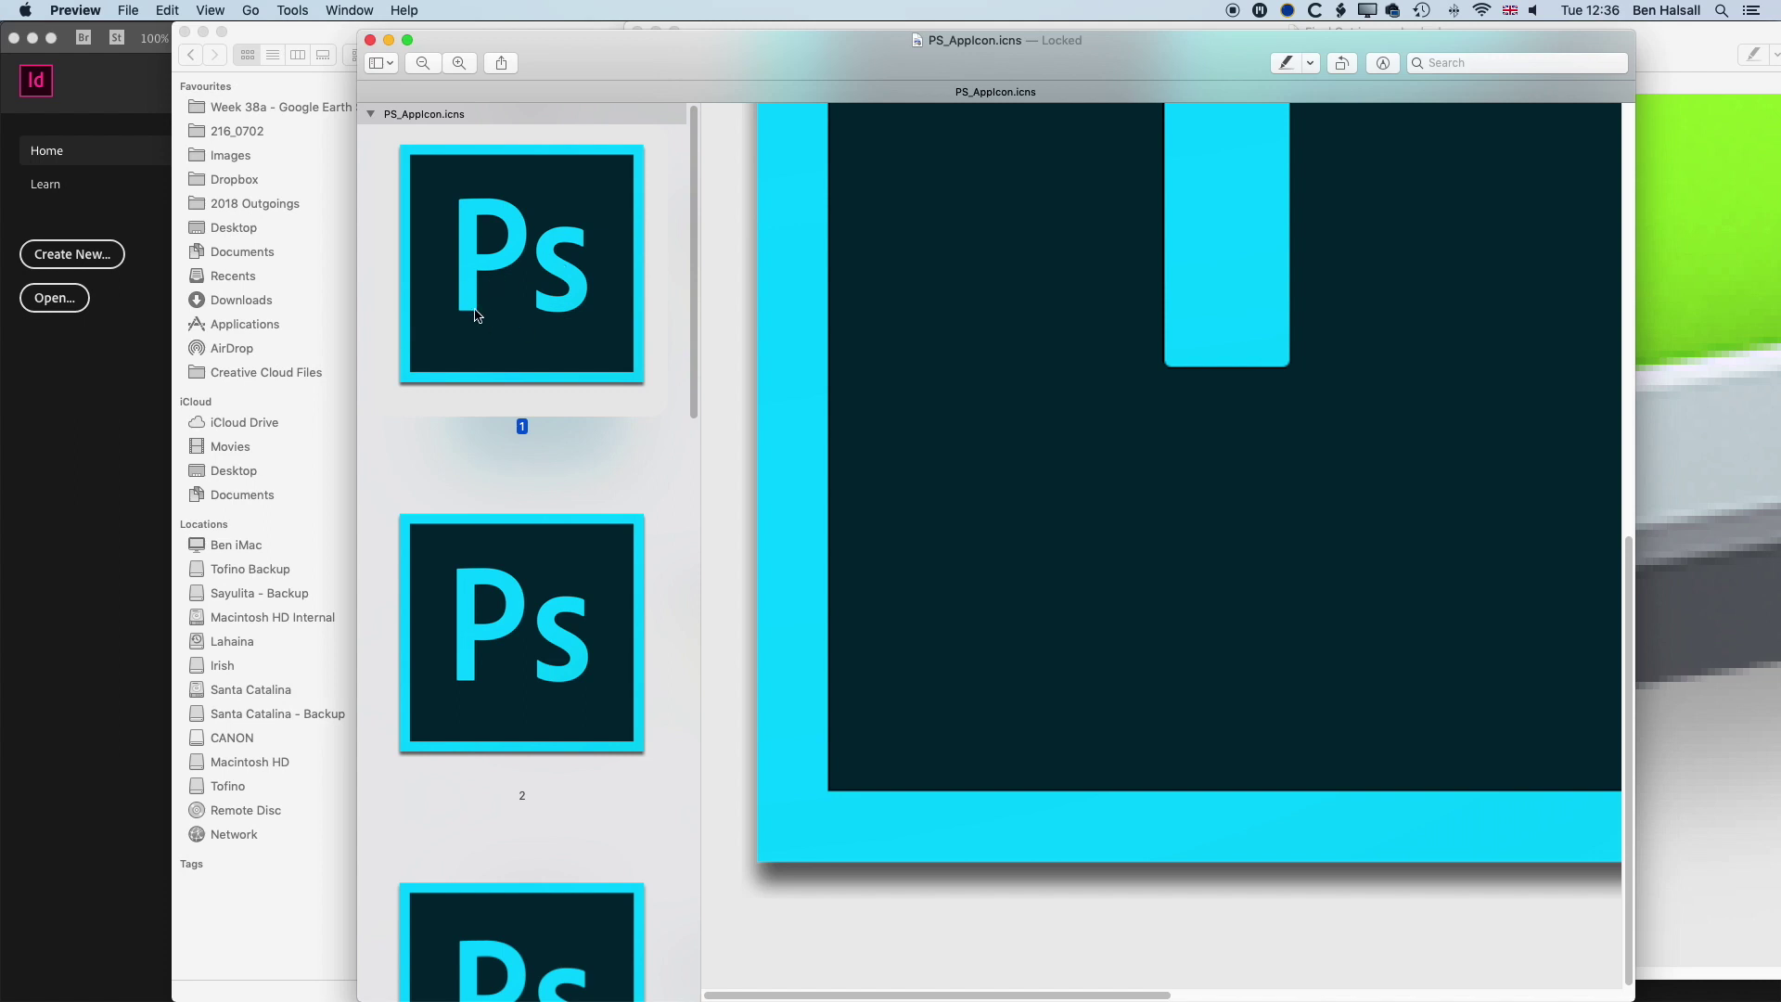
left_click(128, 9)
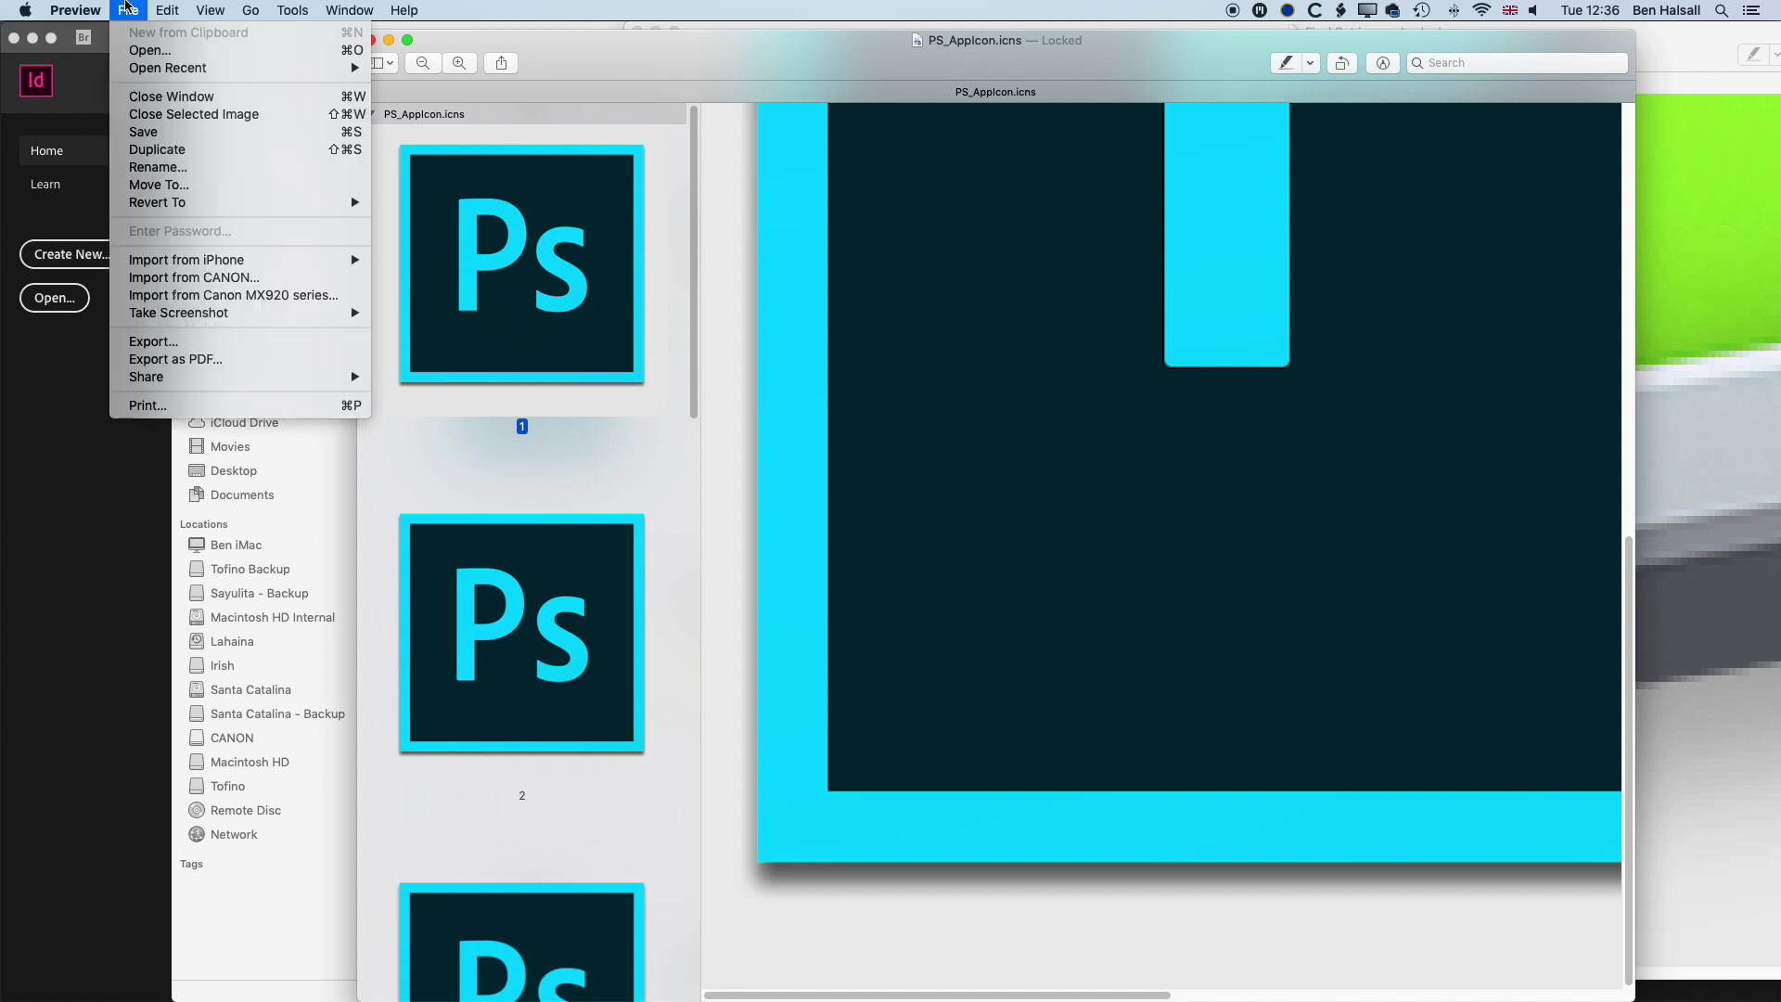
Step: Export the icon as a PNG named 'Photoshop Logo' to the Desktop
left_click(153, 341)
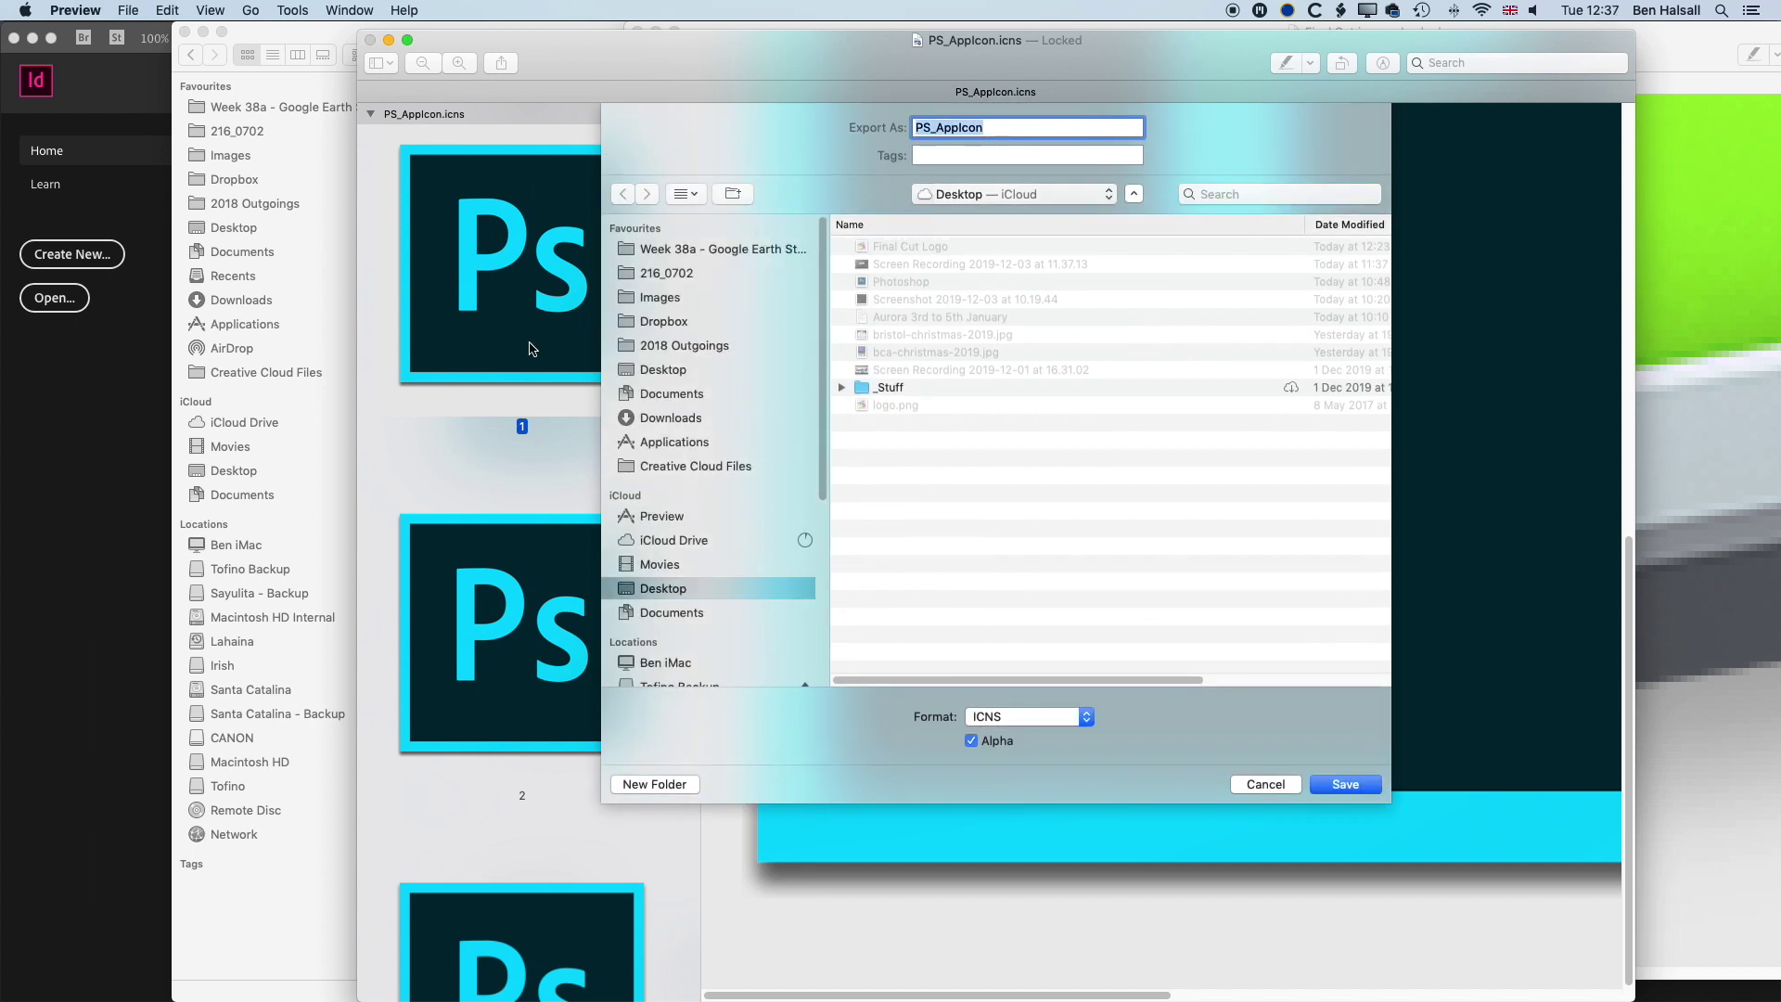
left_click(1037, 718)
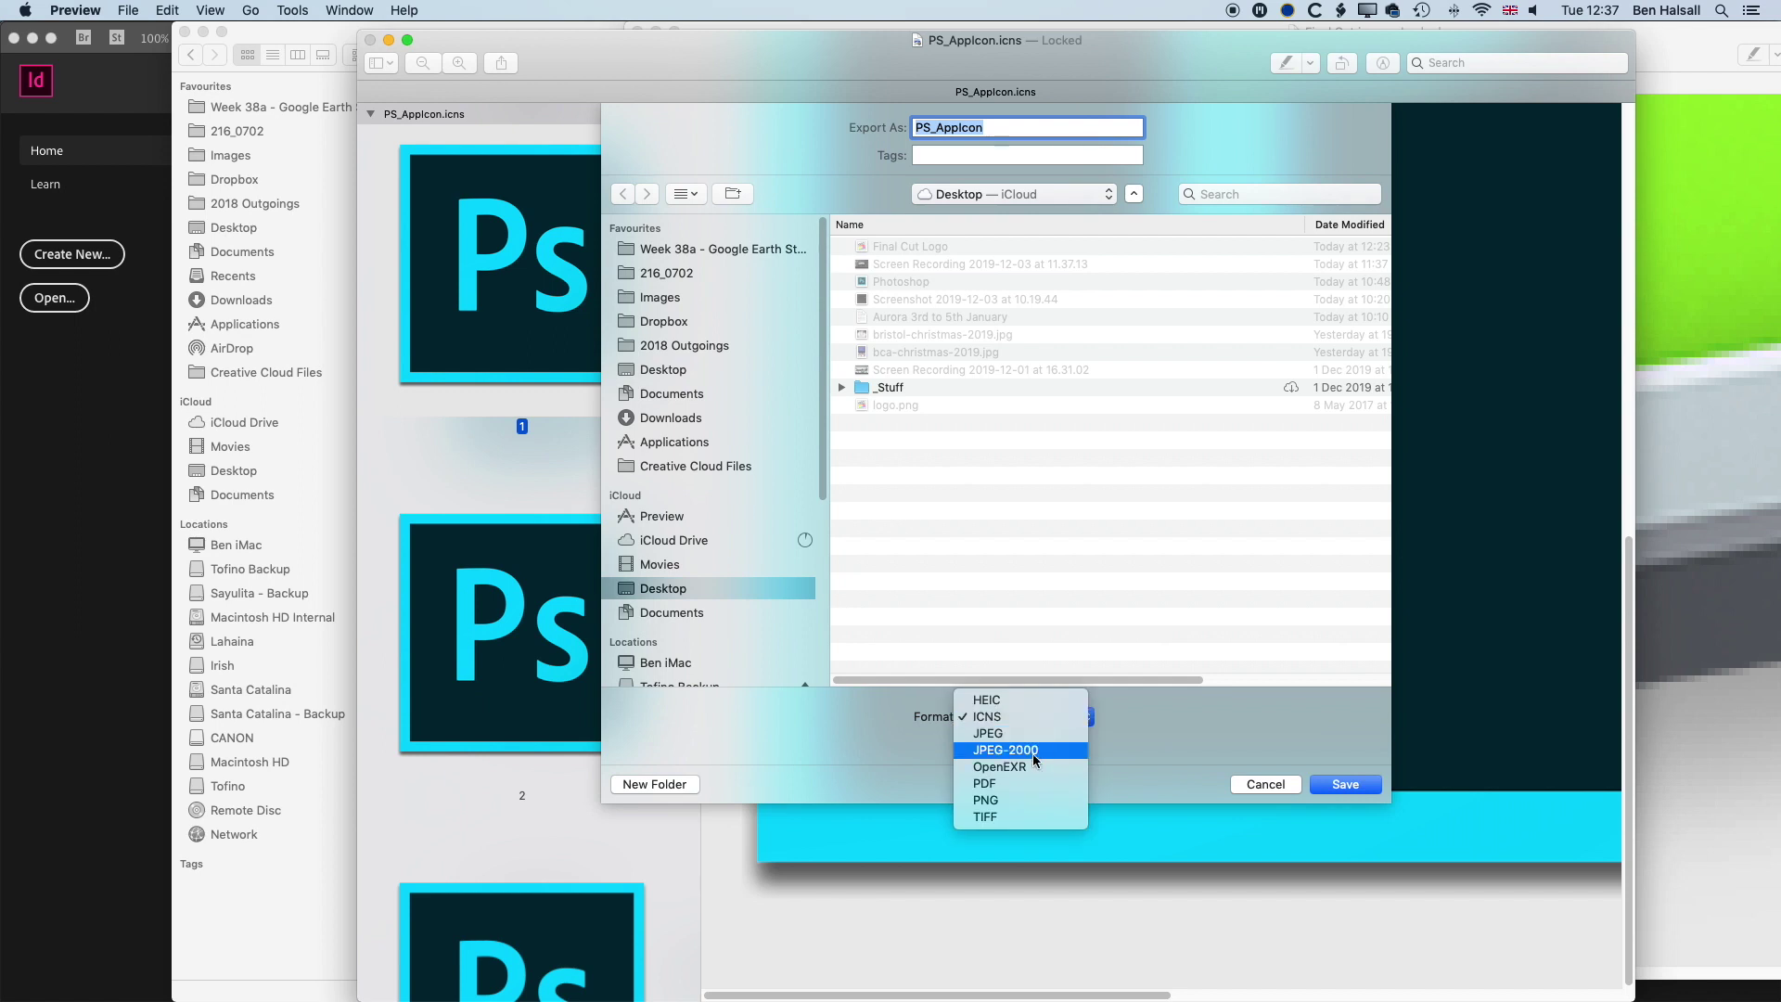
left_click(1024, 800)
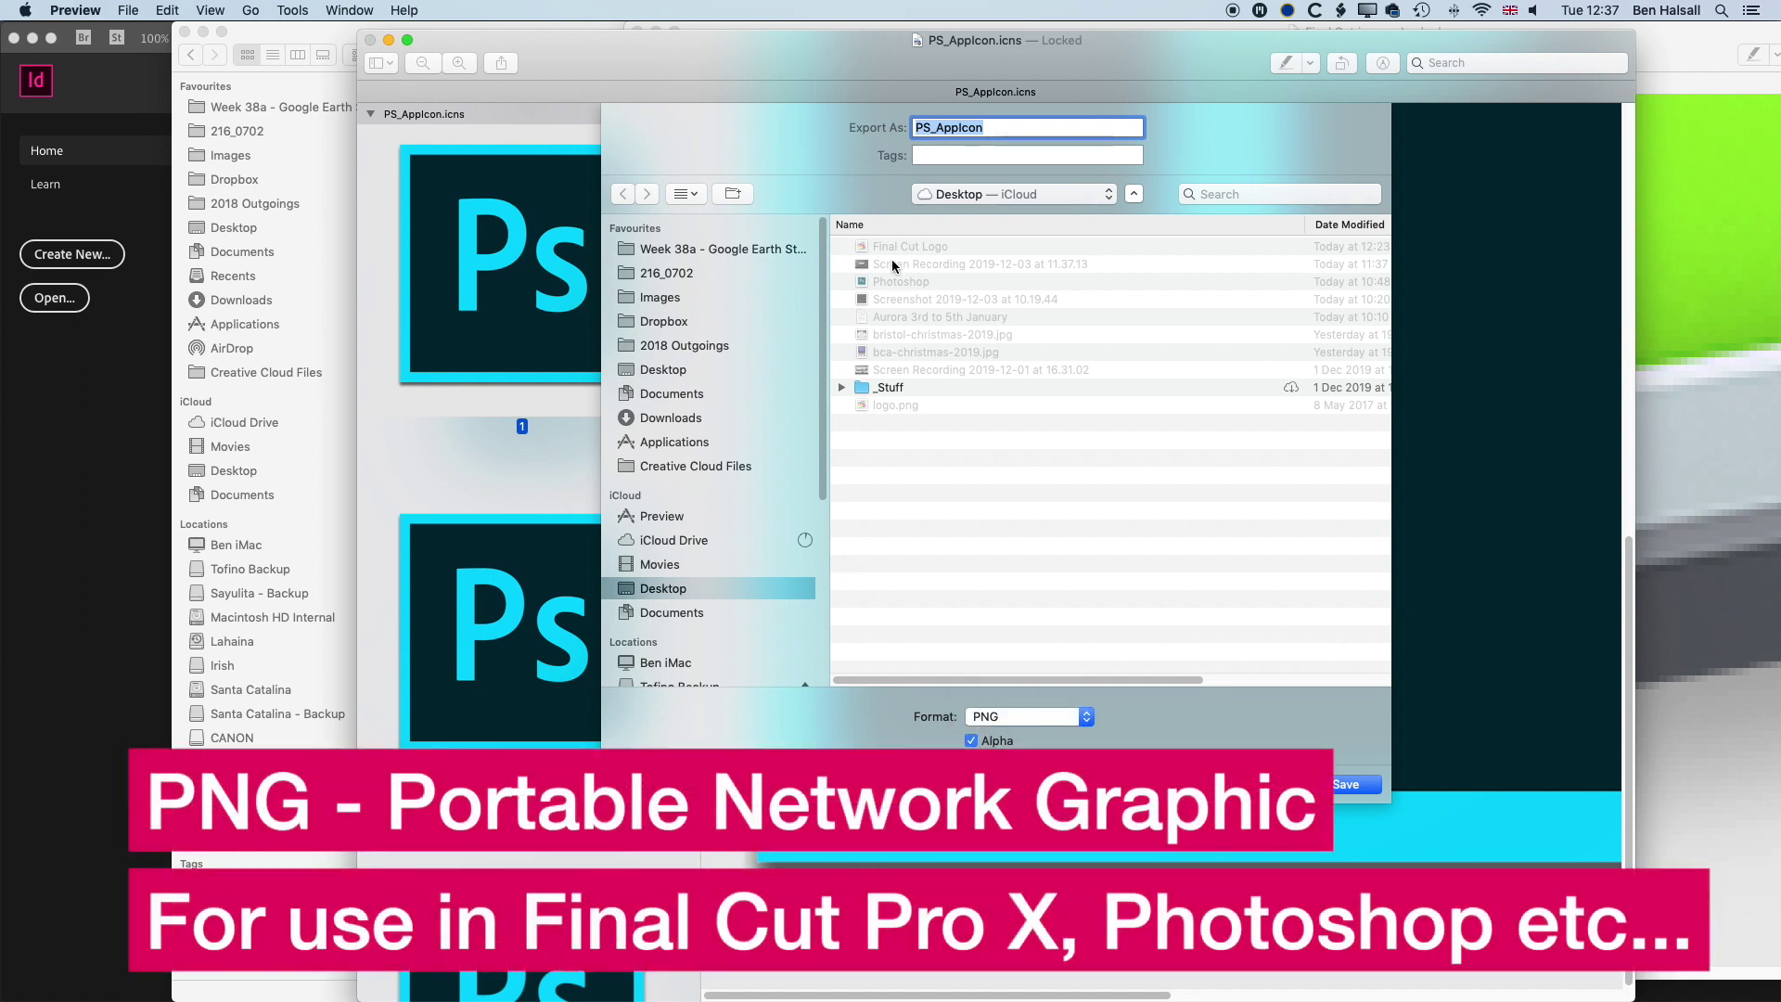
type("Photoshop Logo")
left_click(1353, 785)
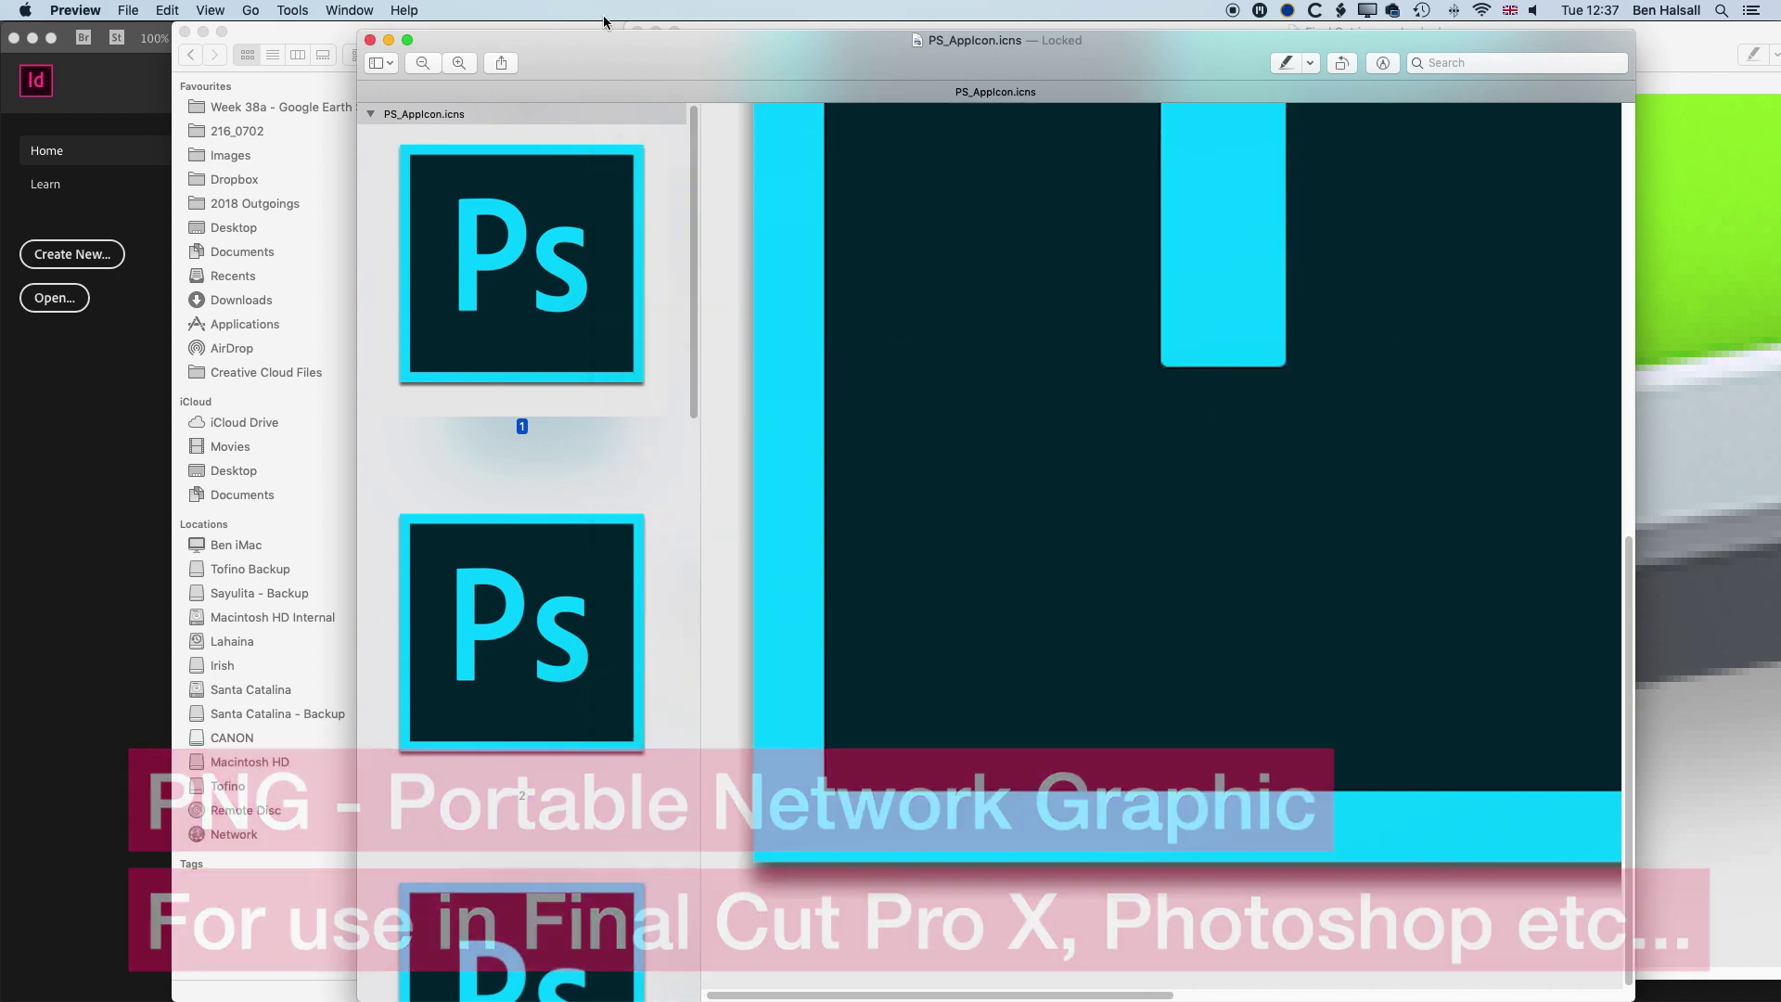
left_click(75, 10)
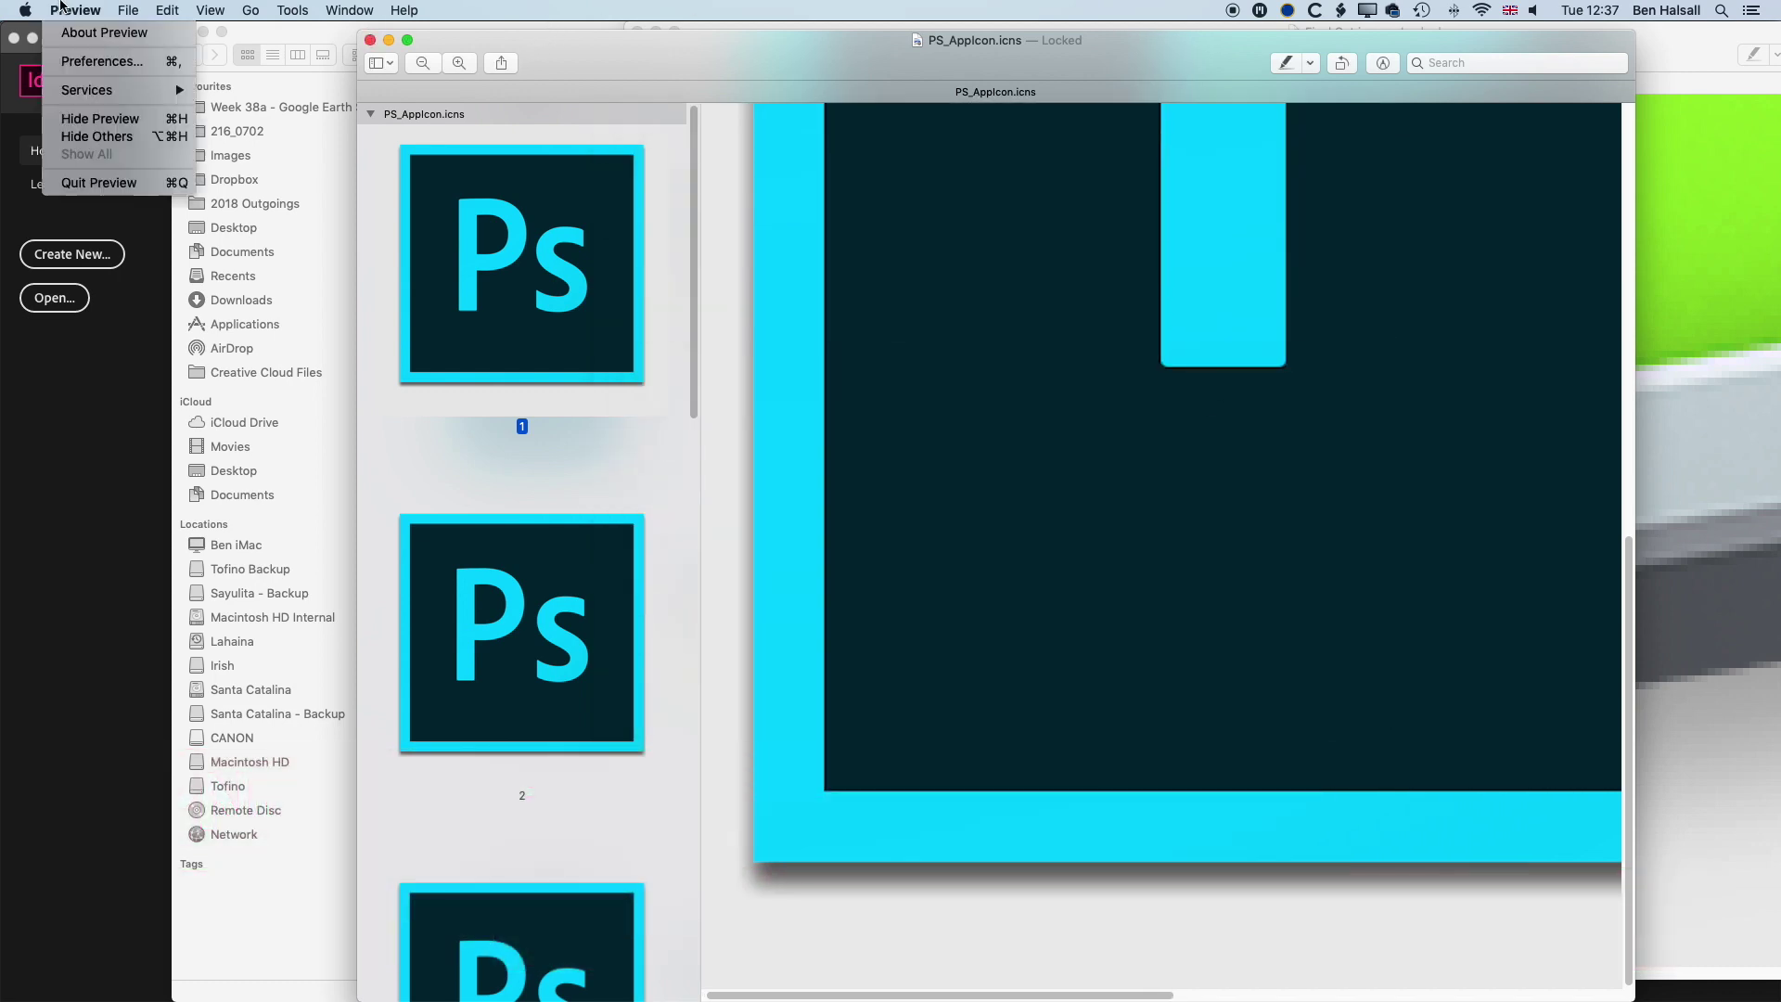
Step: Quit Preview and switch to Final Cut Pro
left_click(121, 183)
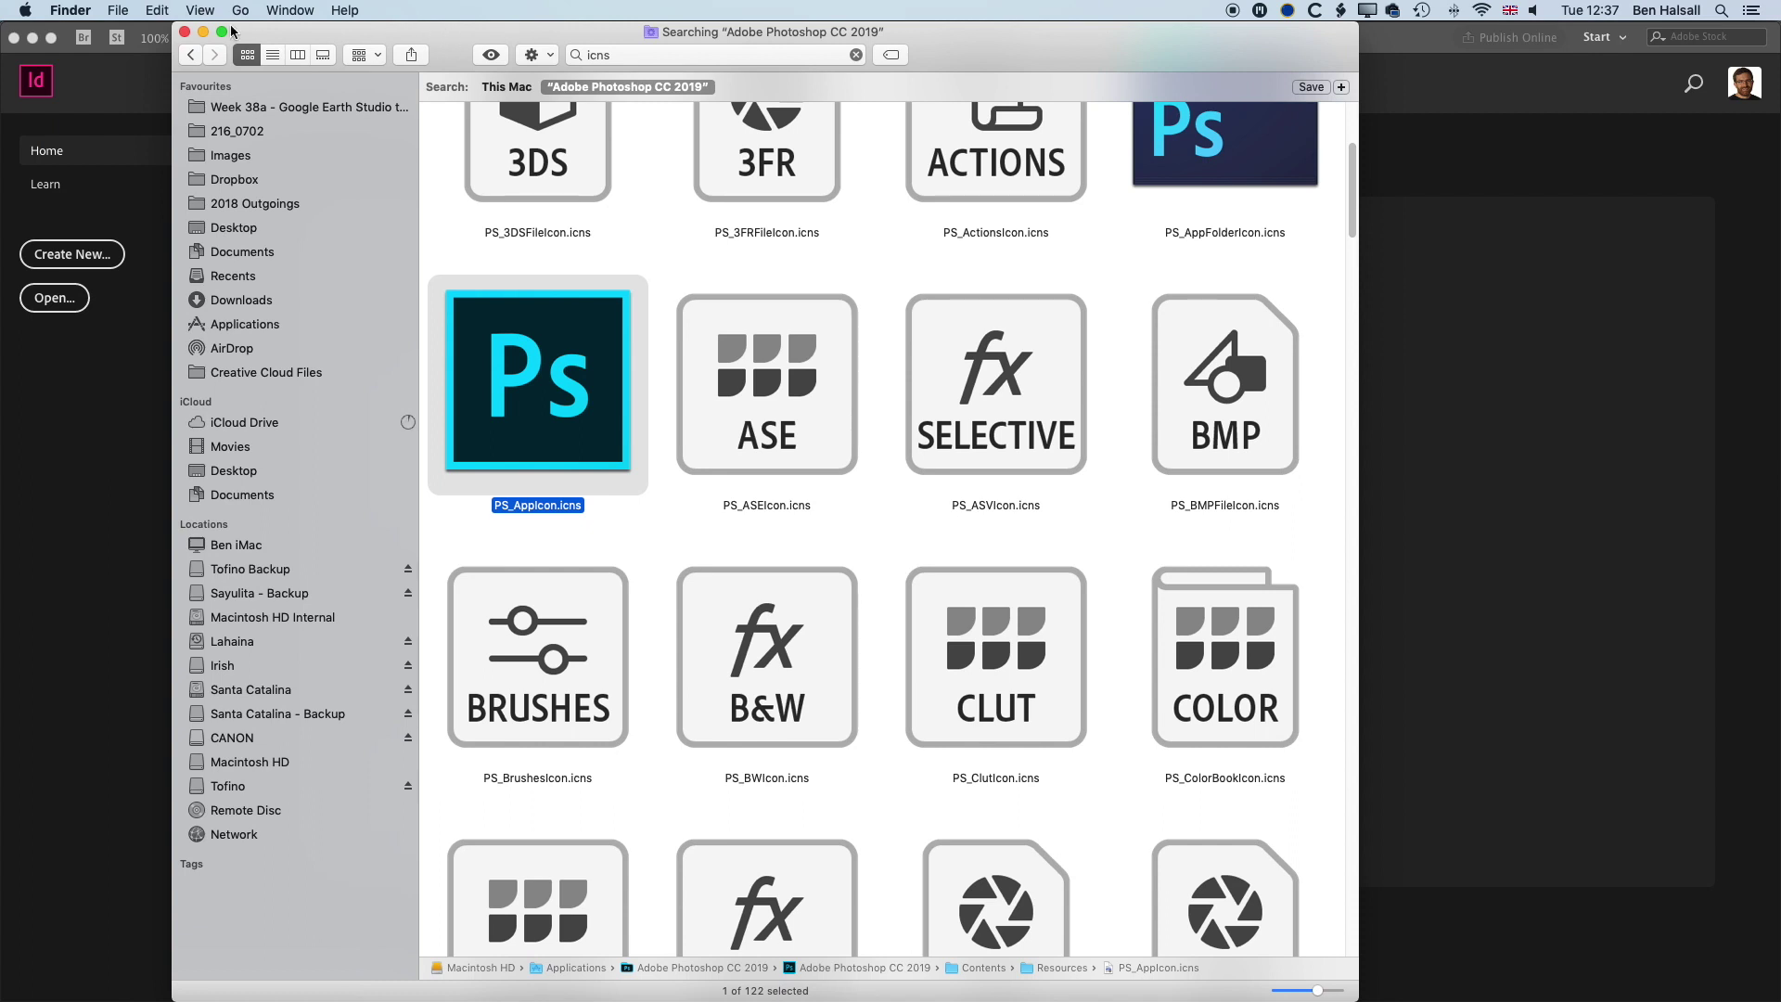
key("super+Tab")
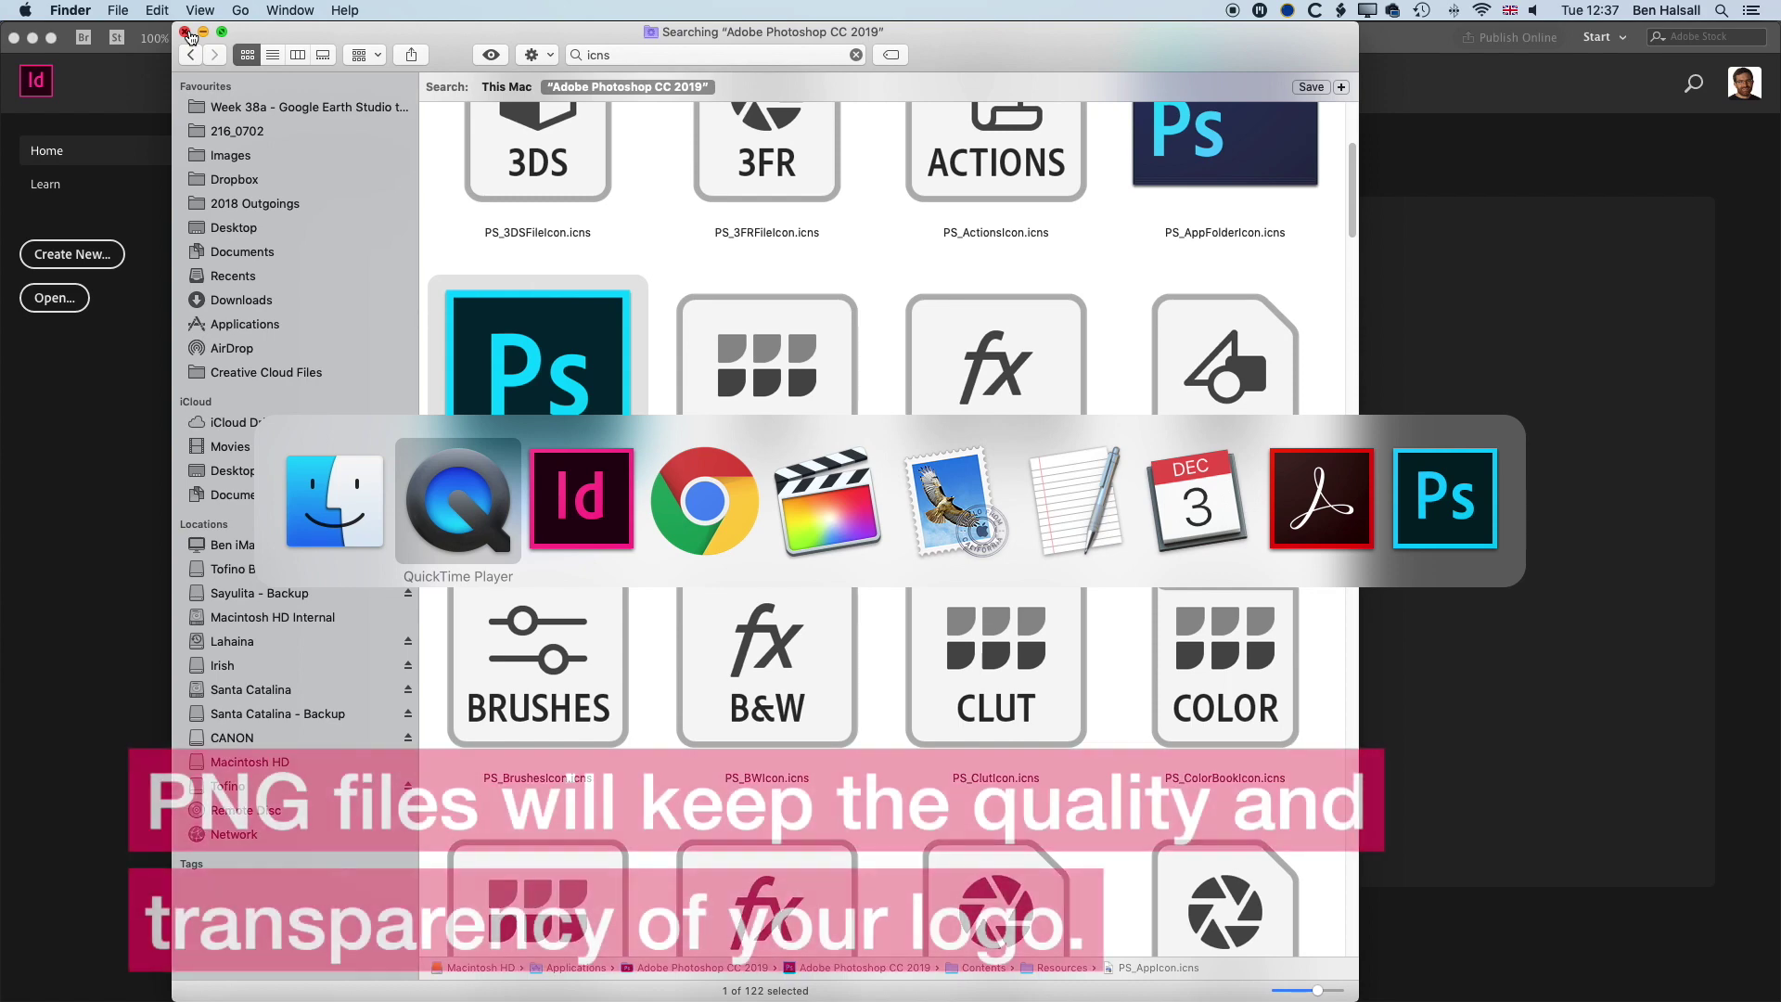
key("super+Tab")
key("super+Tab")
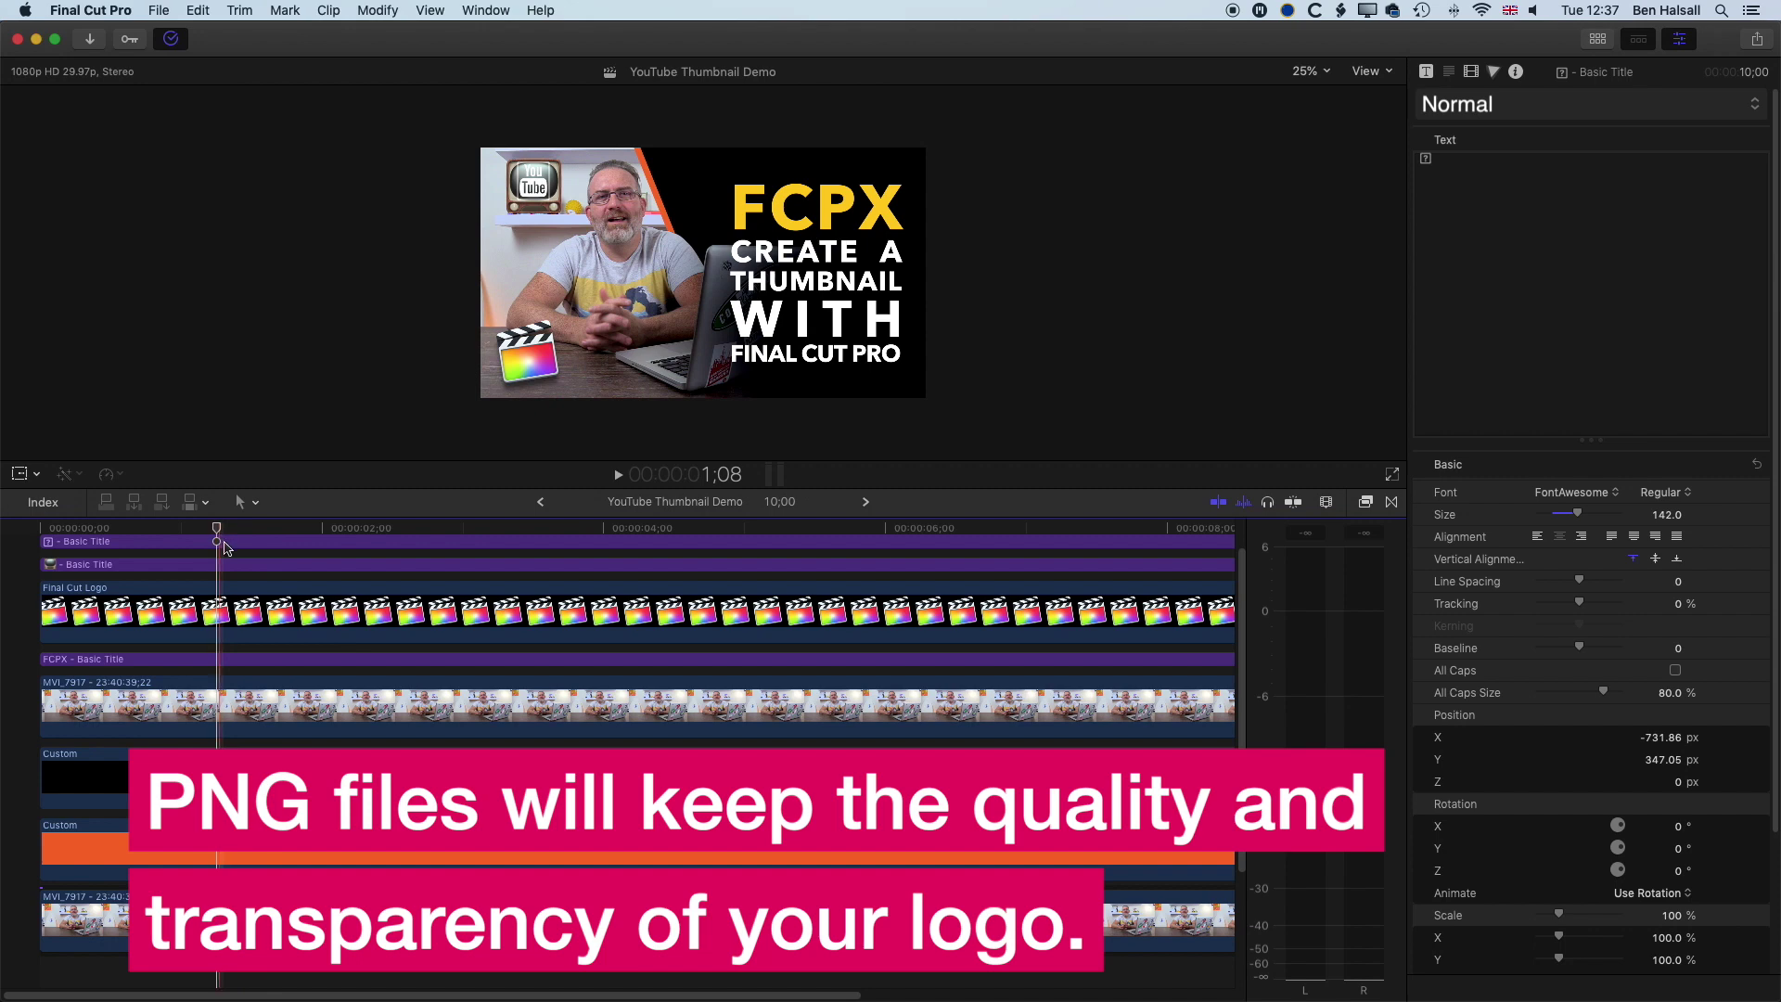
Step: Disable the Final Cut Logo clip, move the playhead to the start, and return to Finder
left_click(273, 615)
key("v")
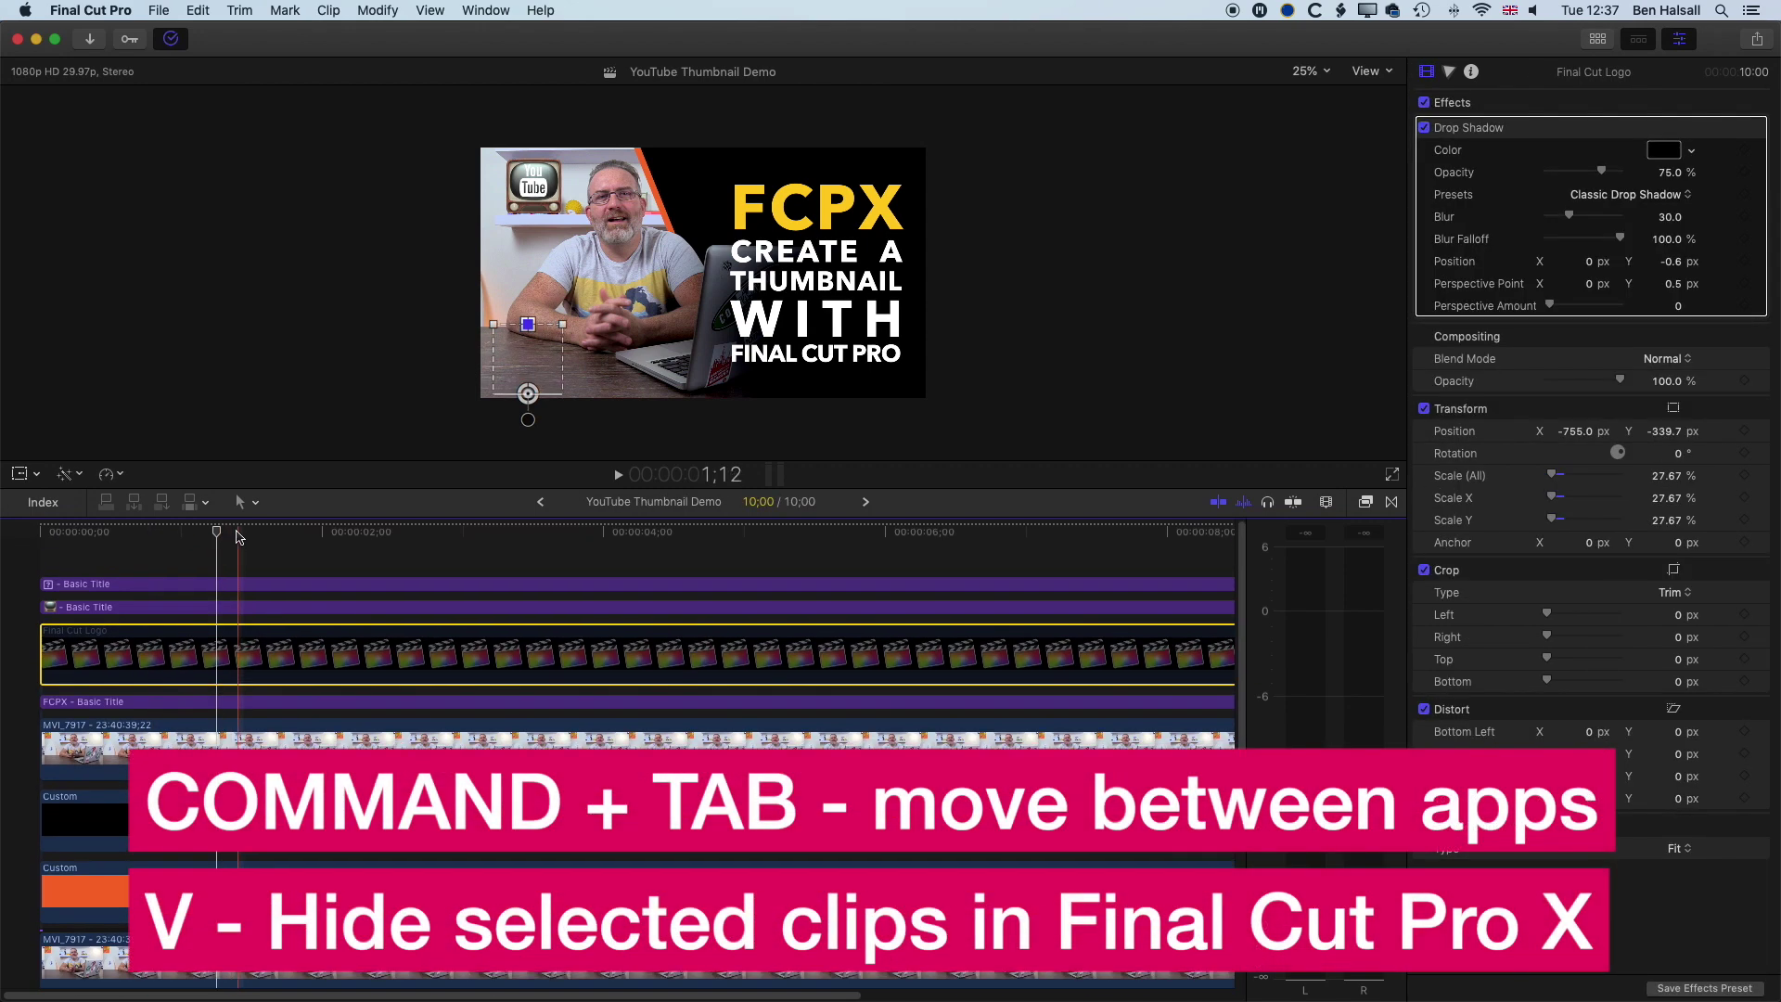
scroll(155, 564, "up", 2)
left_click(16, 527)
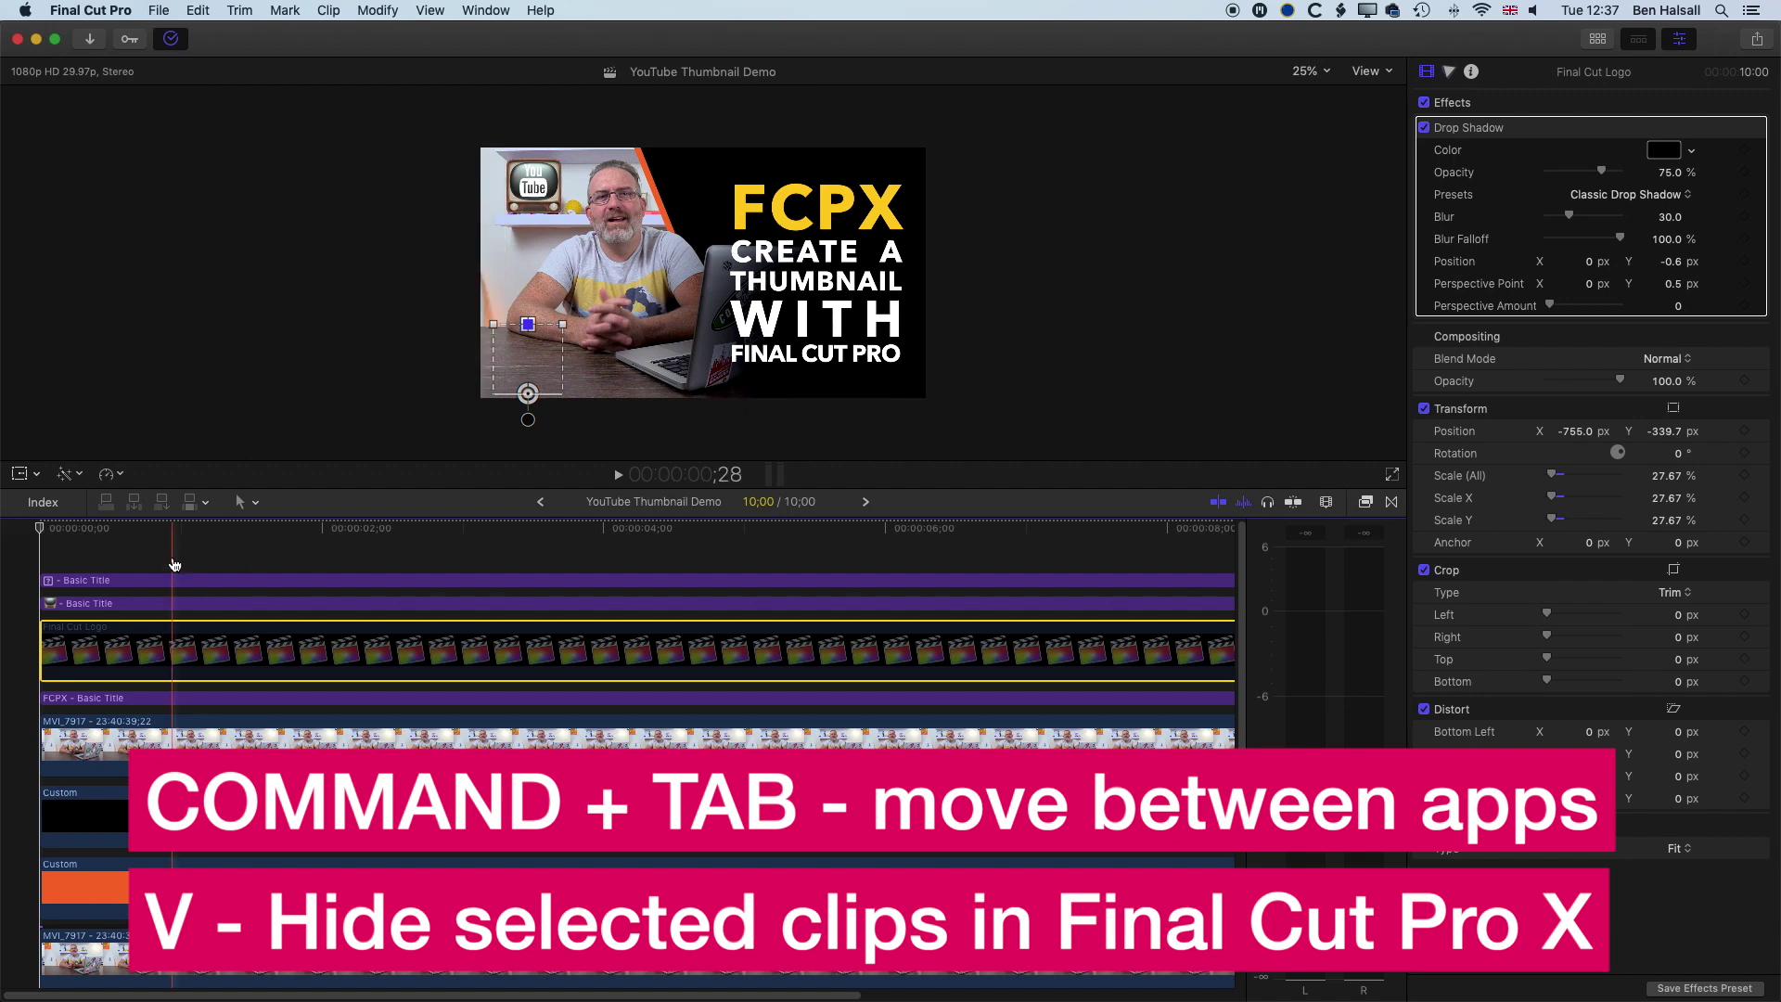
key("super+Tab")
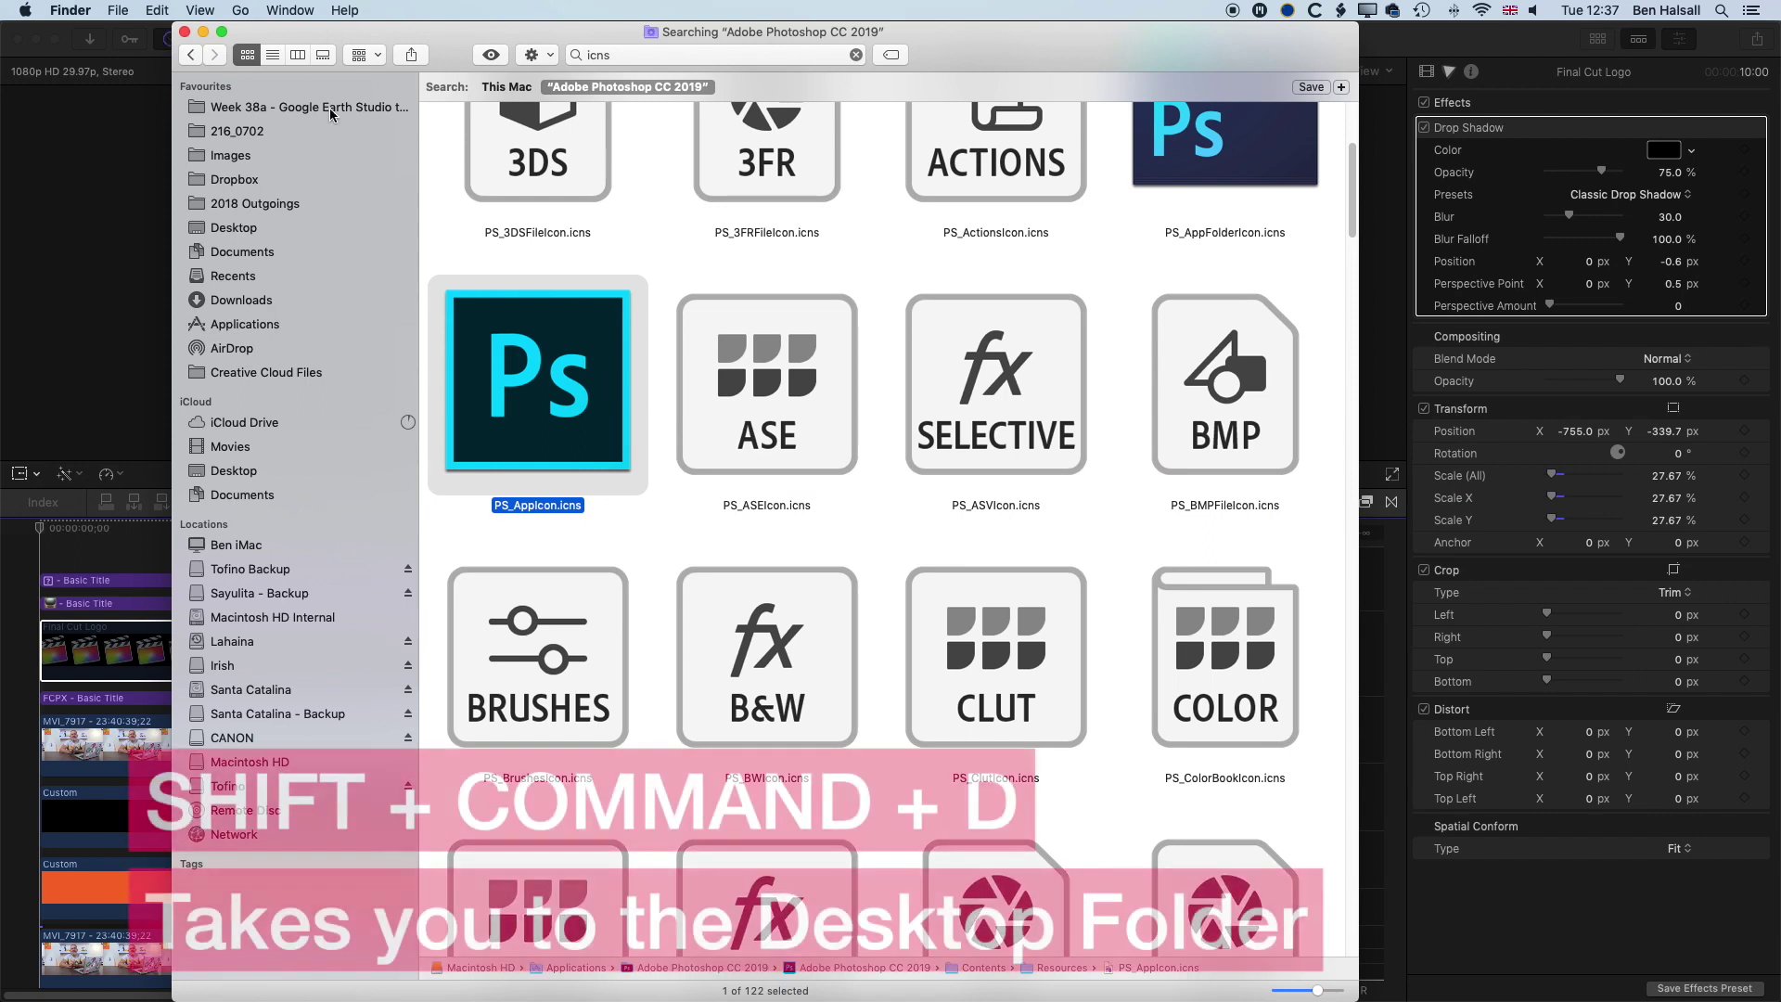
Step: Drag the Photoshop Logo file from the Desktop onto the Final Cut Pro timeline
key("shift+super+d")
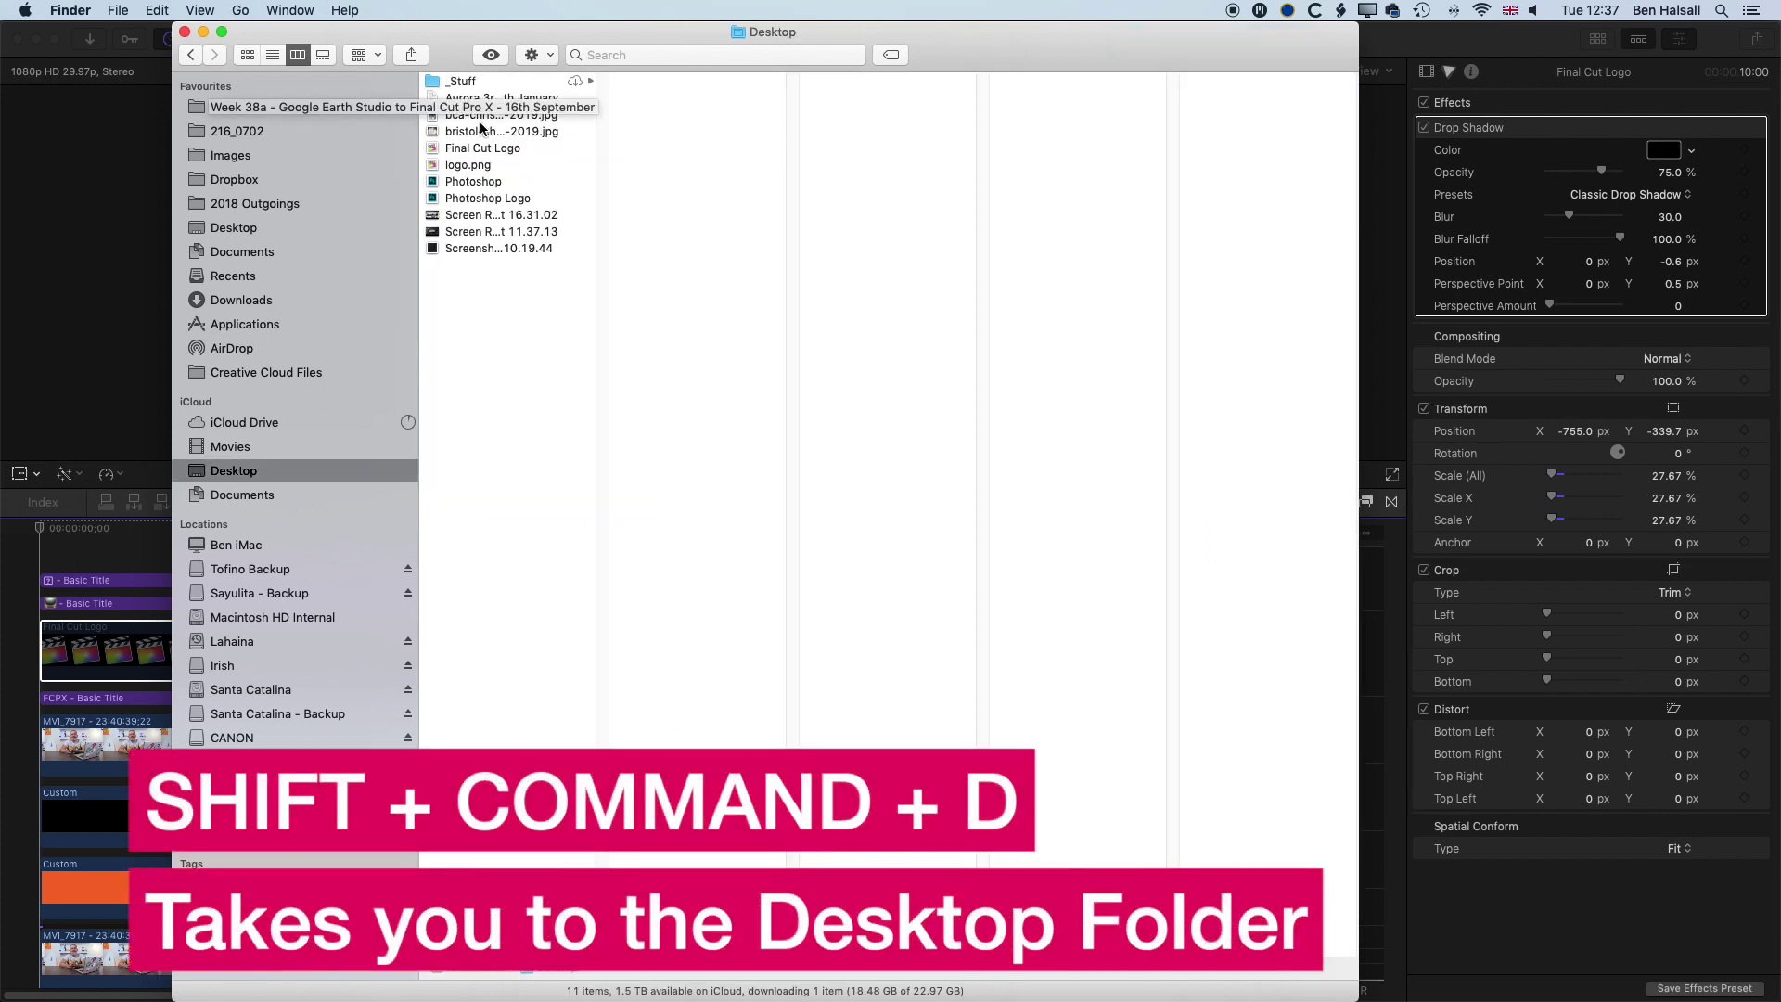
left_click(452, 199)
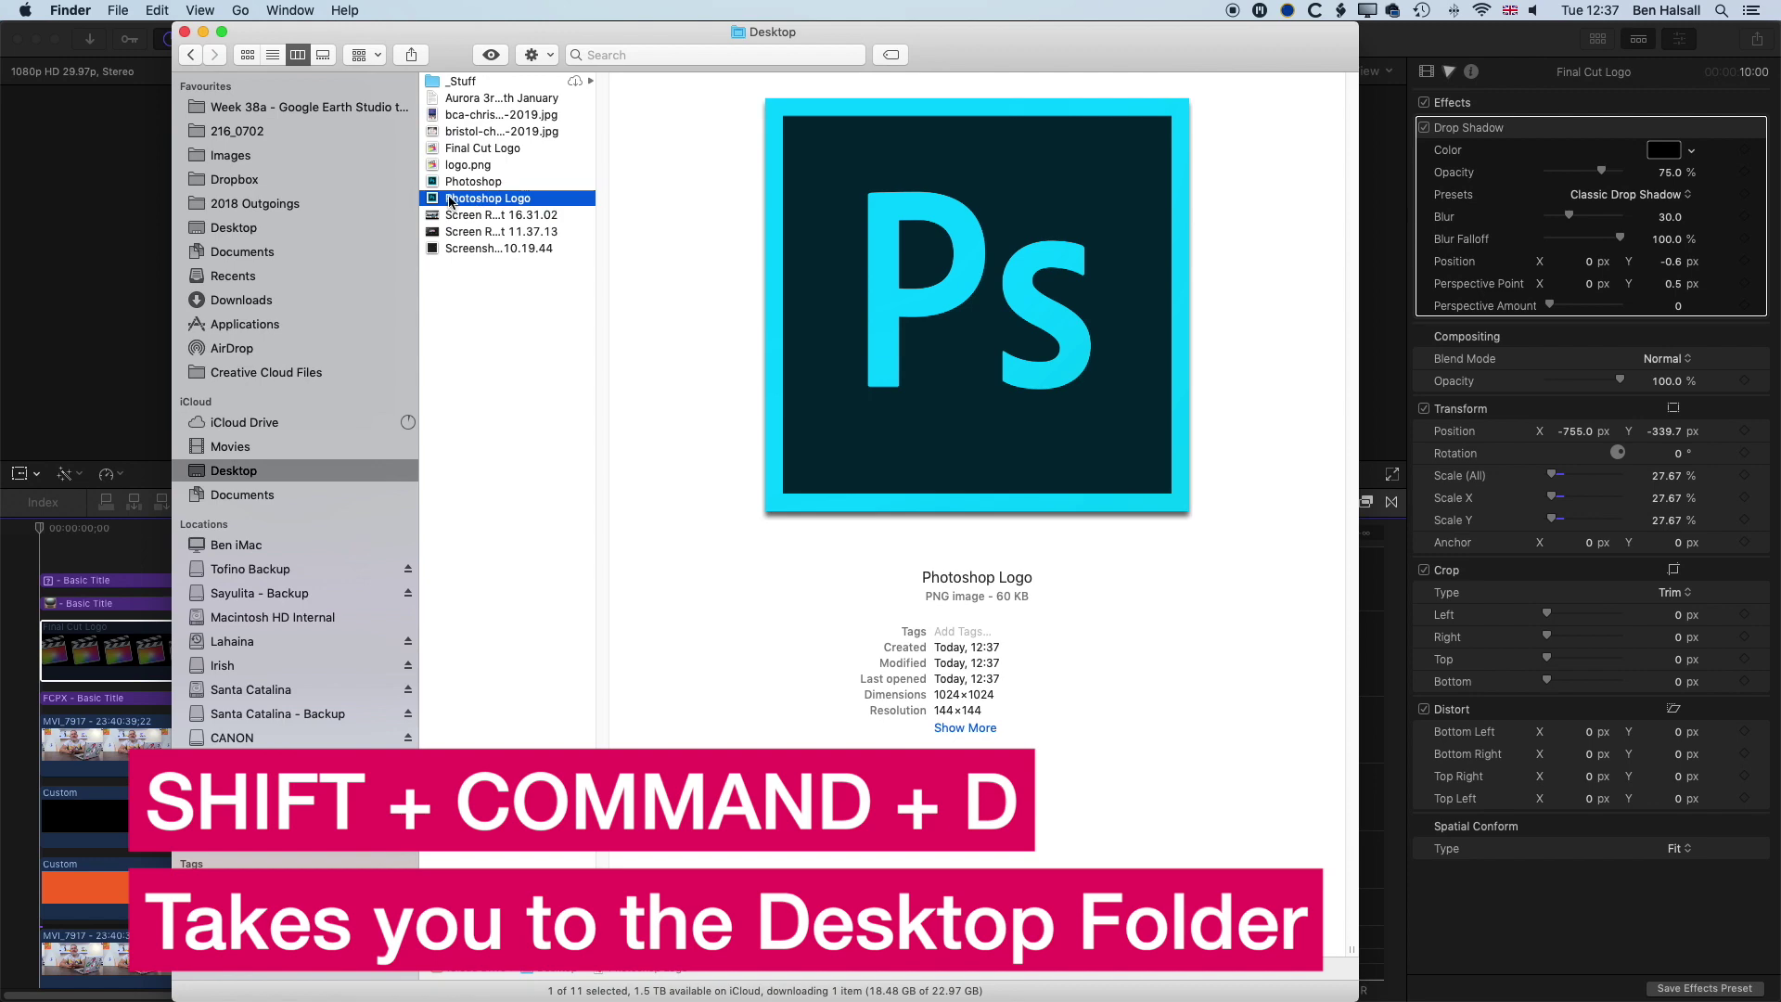
left_click_drag(452, 199, 57, 542)
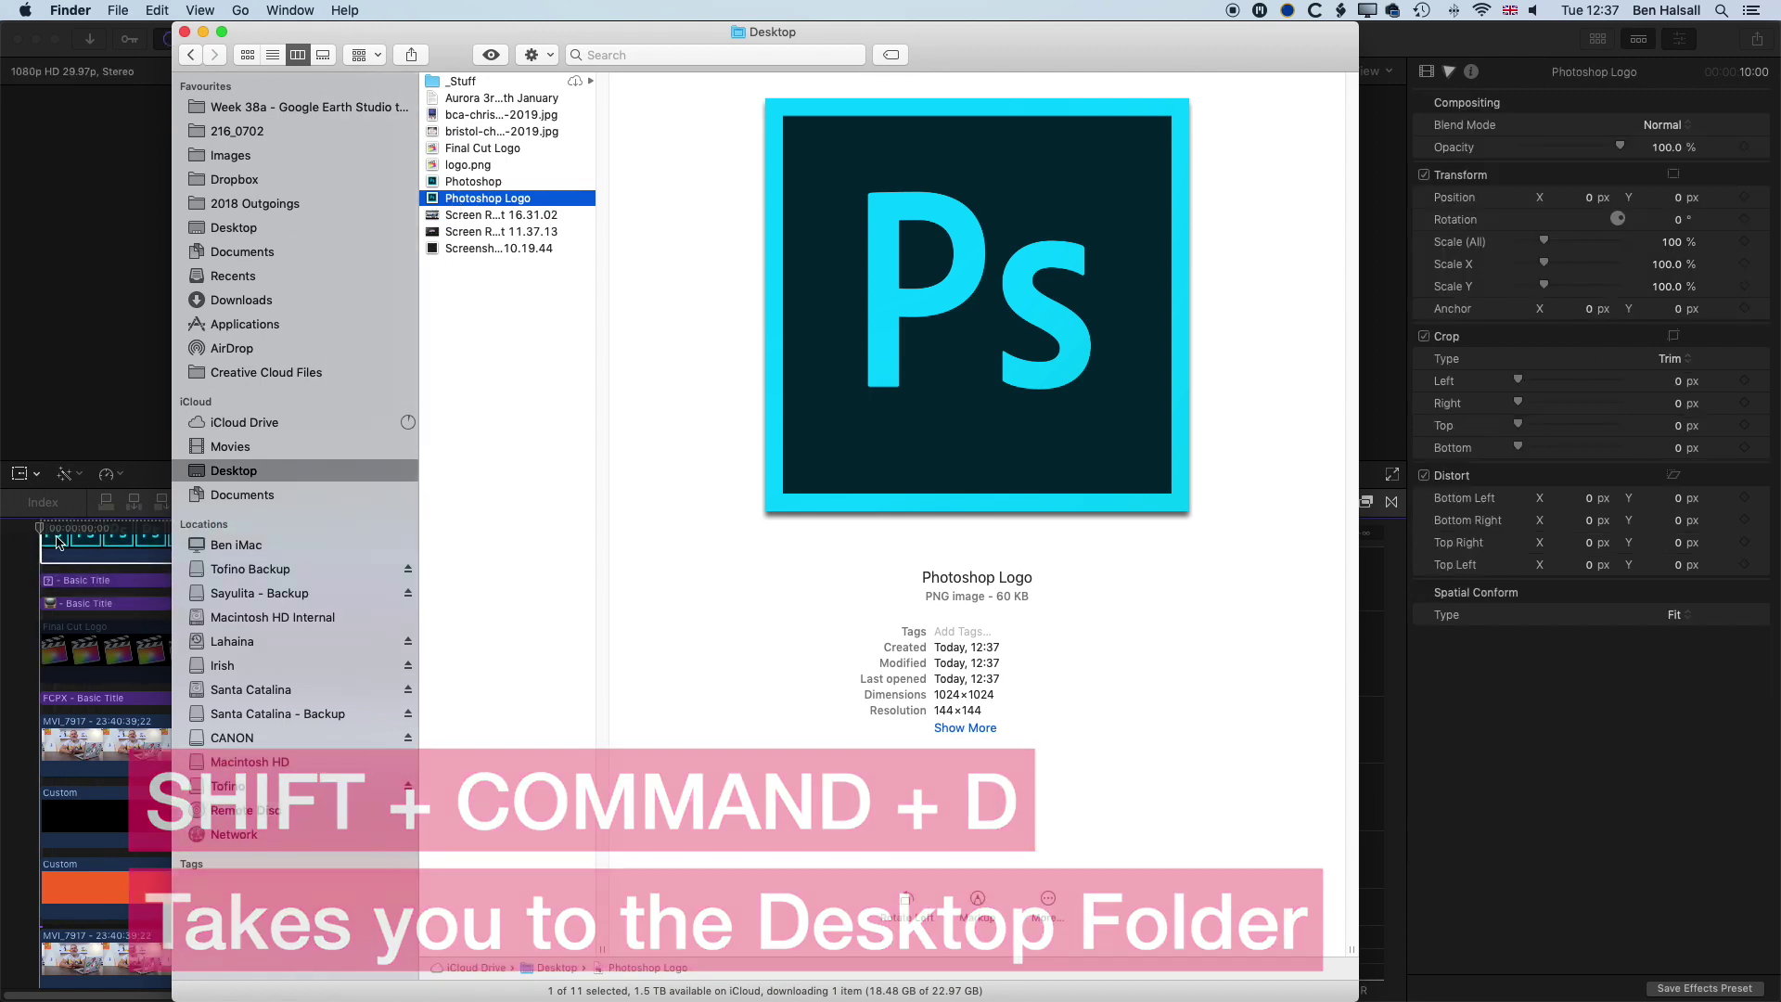
left_click(57, 542)
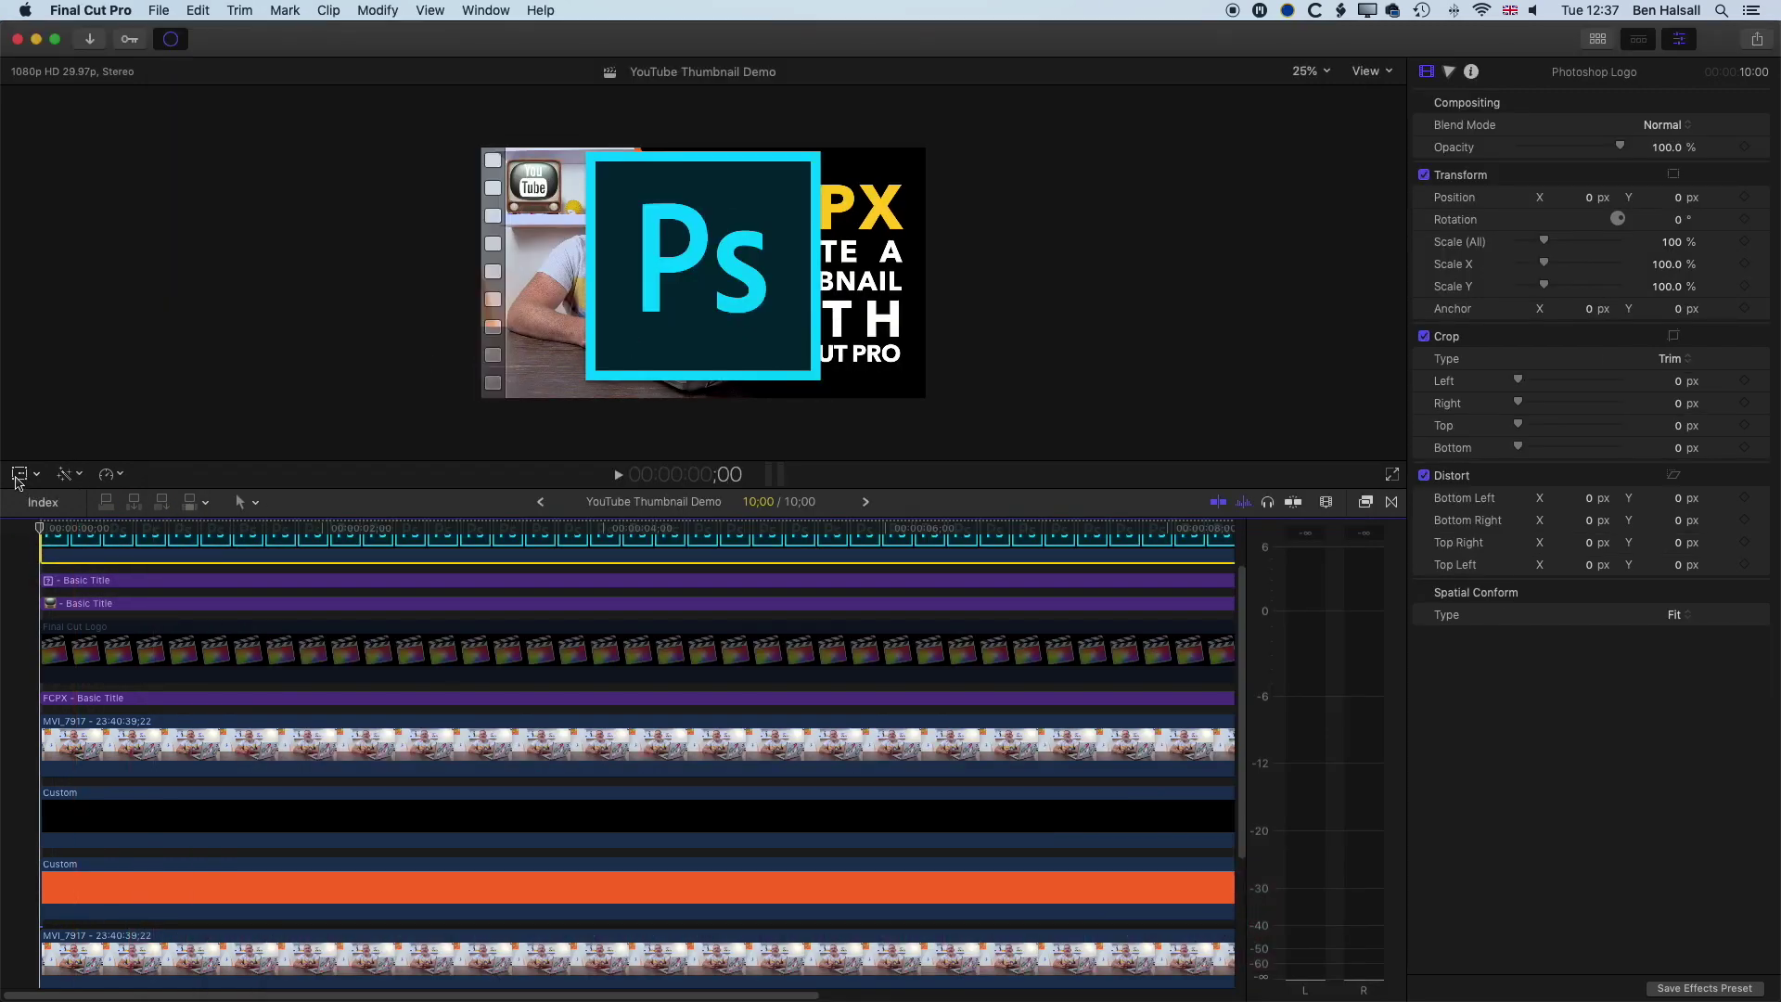
left_click(16, 482)
Step: Shrink the Photoshop logo to about 25% in the bottom-left corner and confirm the transform
left_click_drag(820, 153, 539, 349)
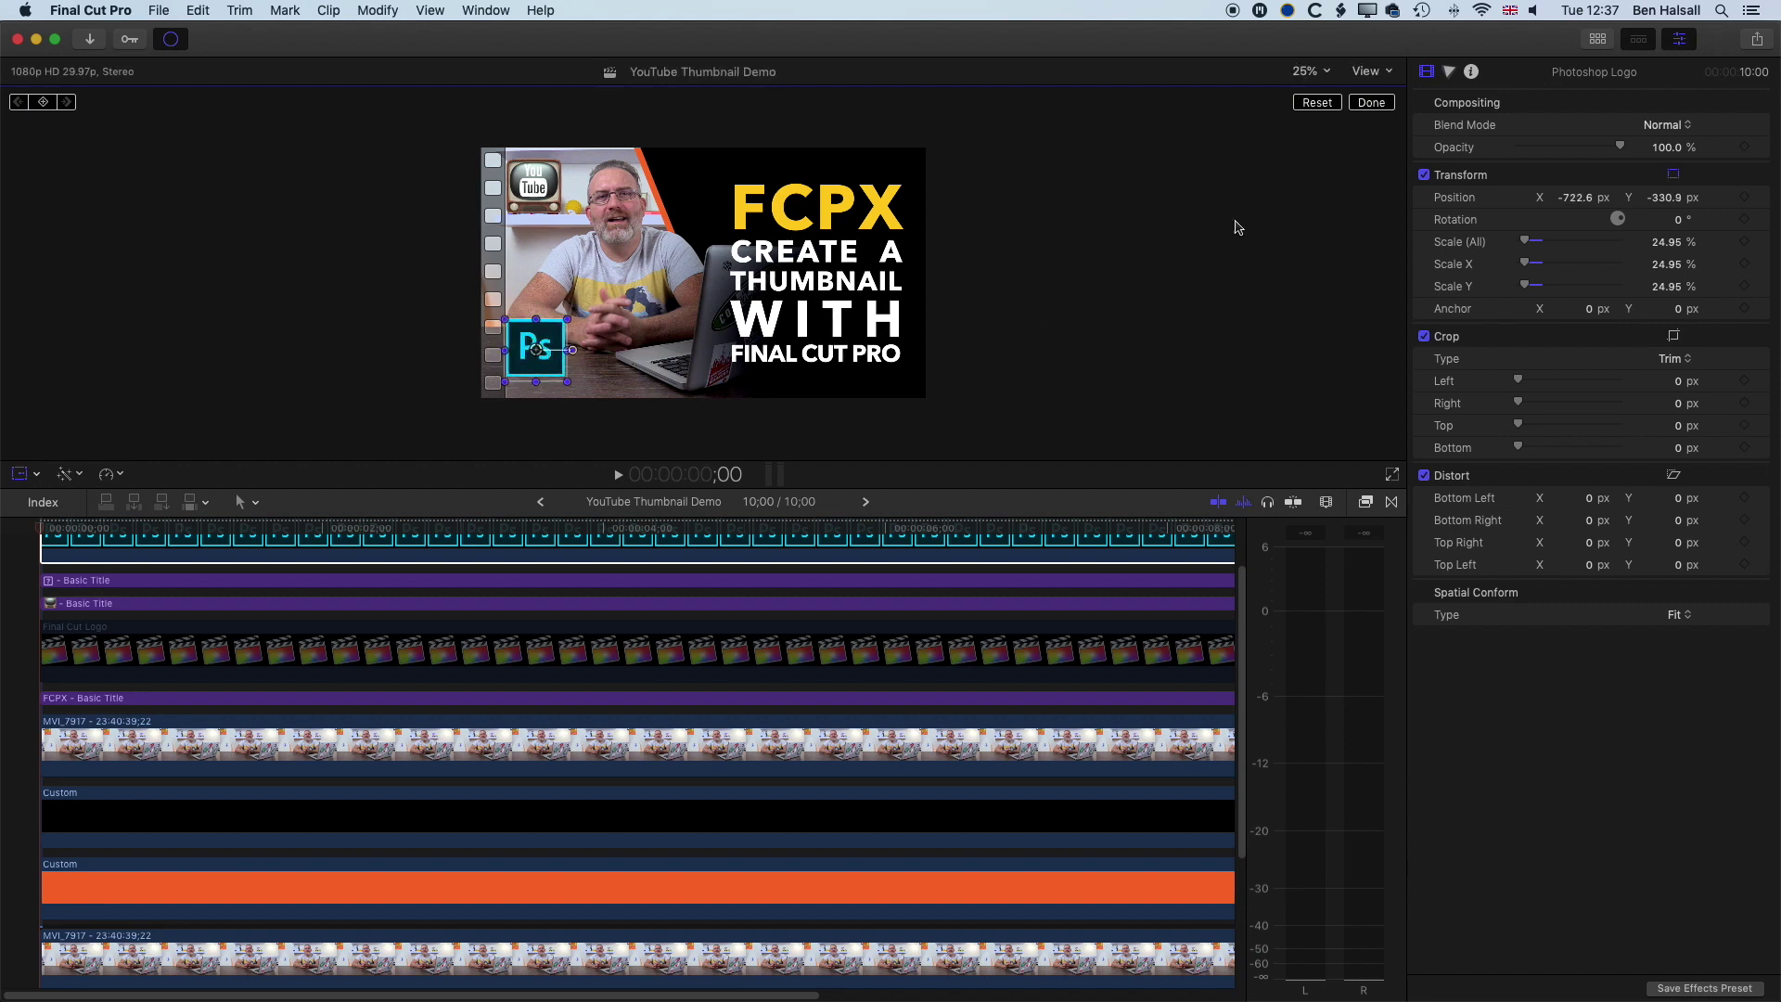
left_click(1371, 102)
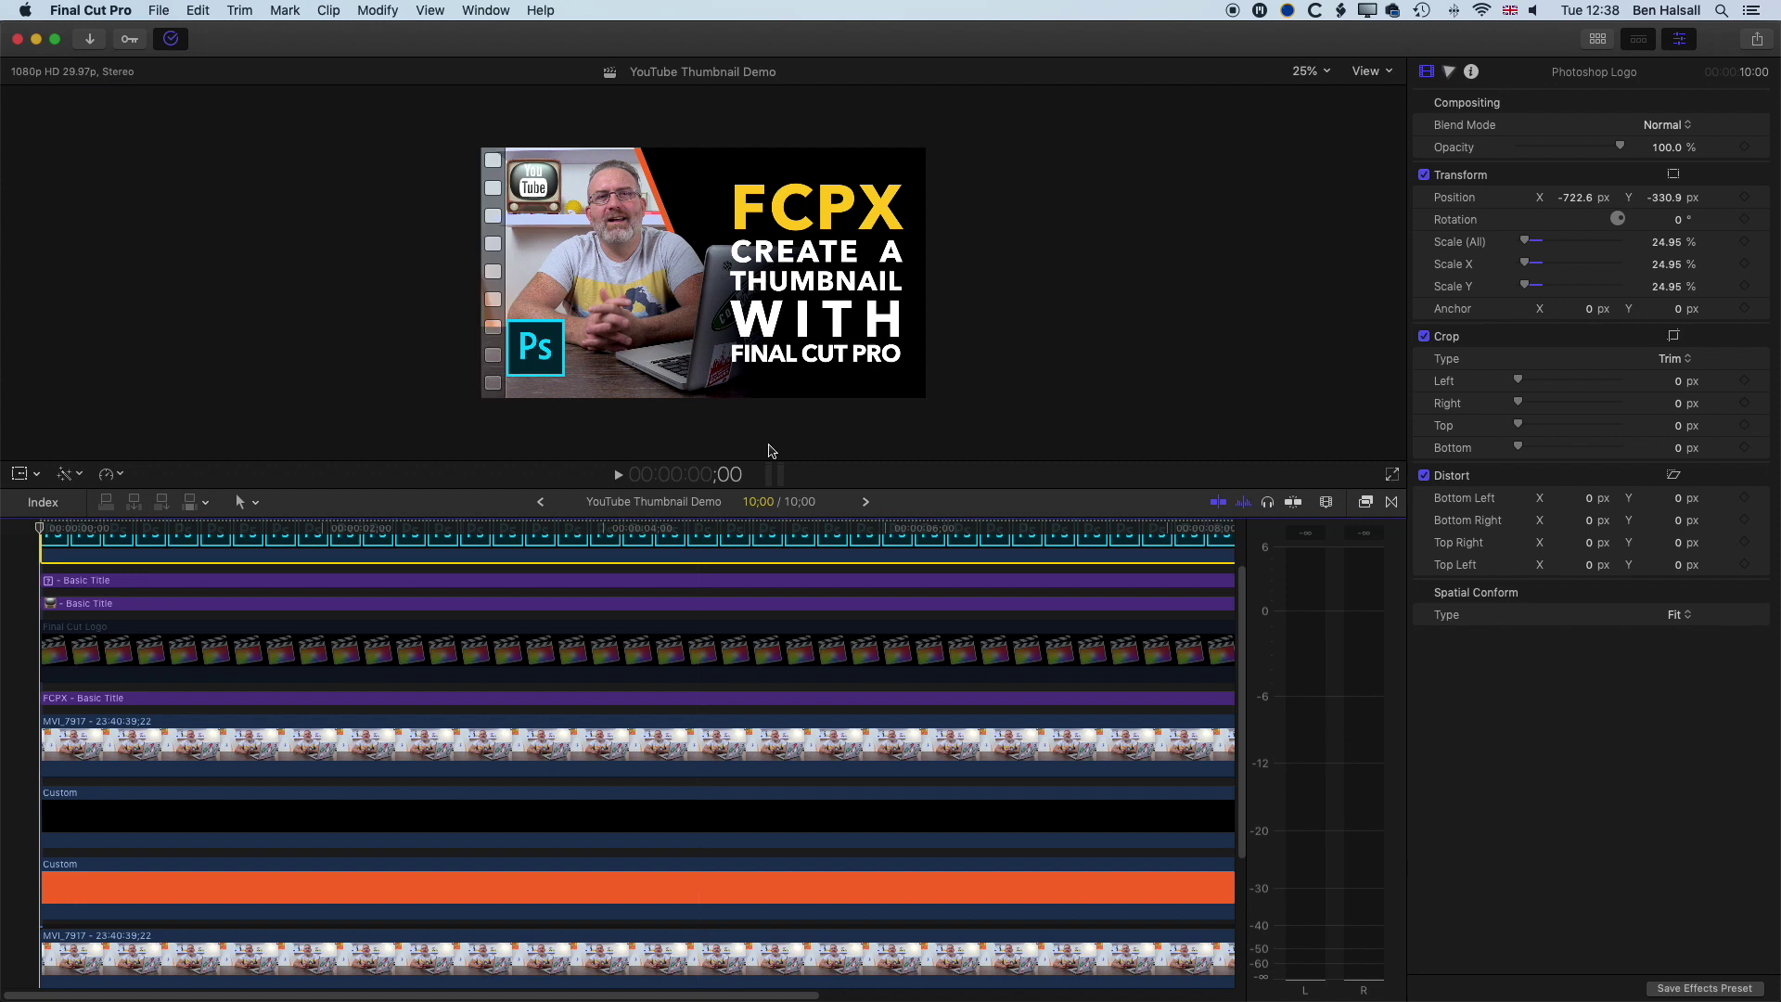
left_click(46, 533)
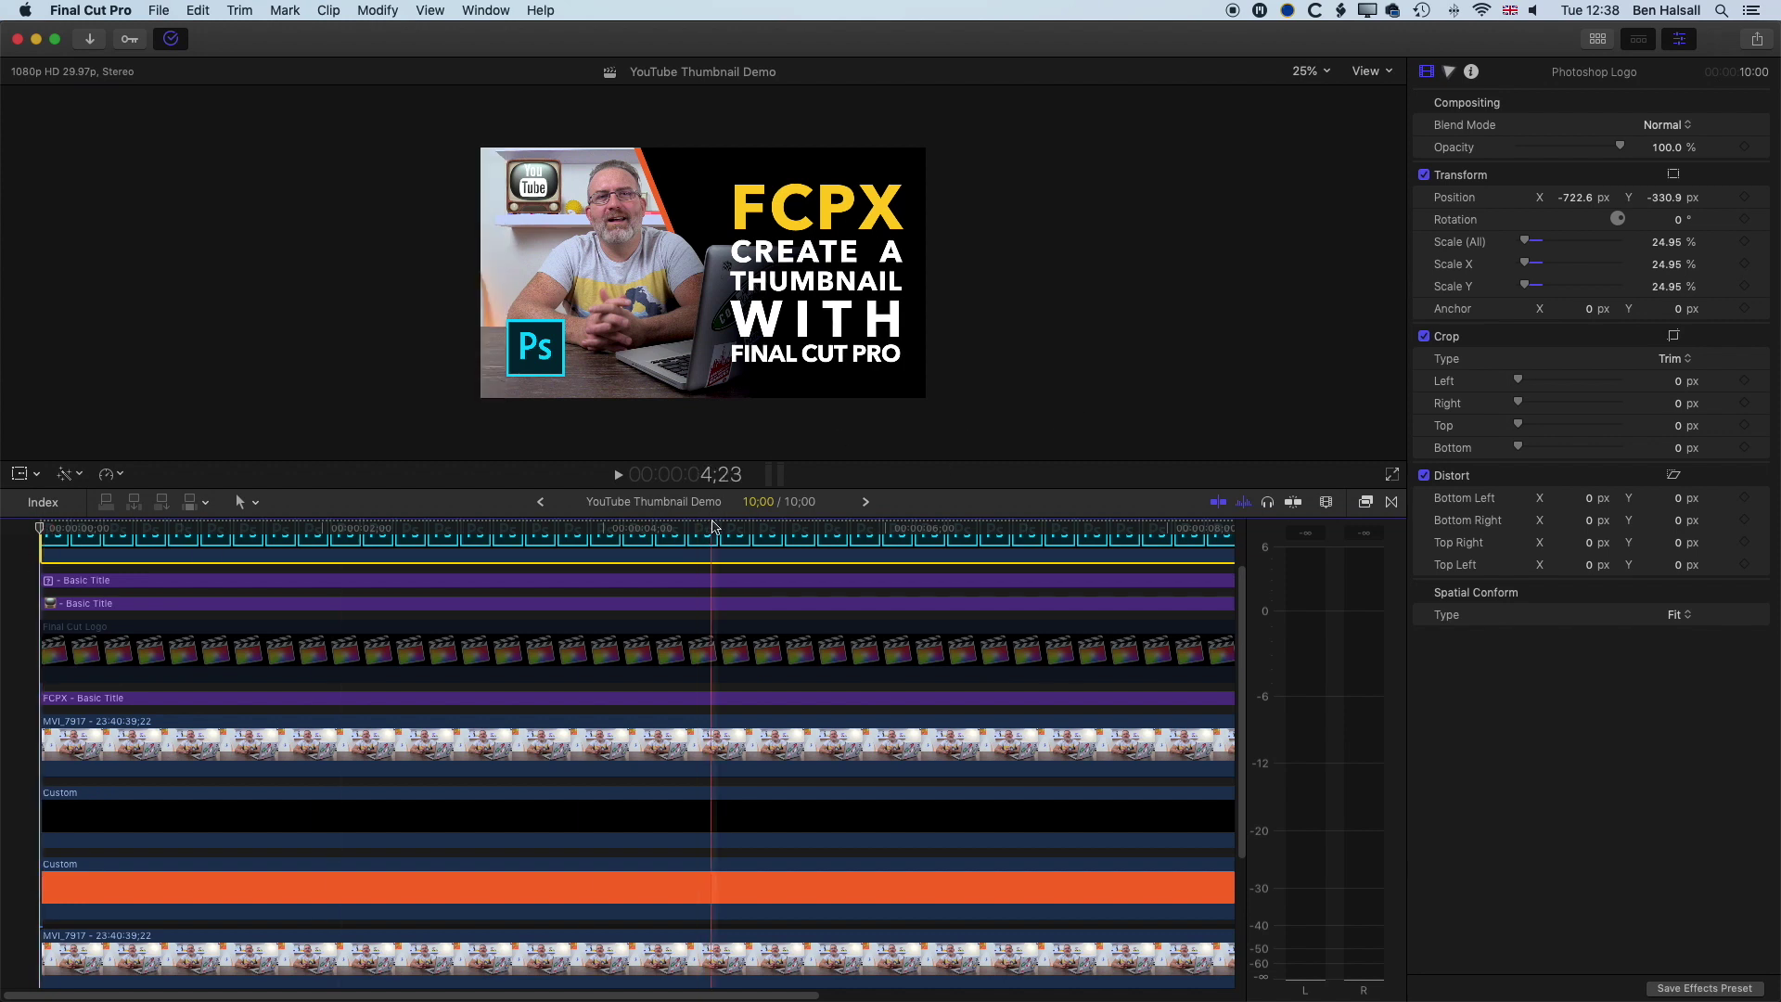
left_click(380, 640)
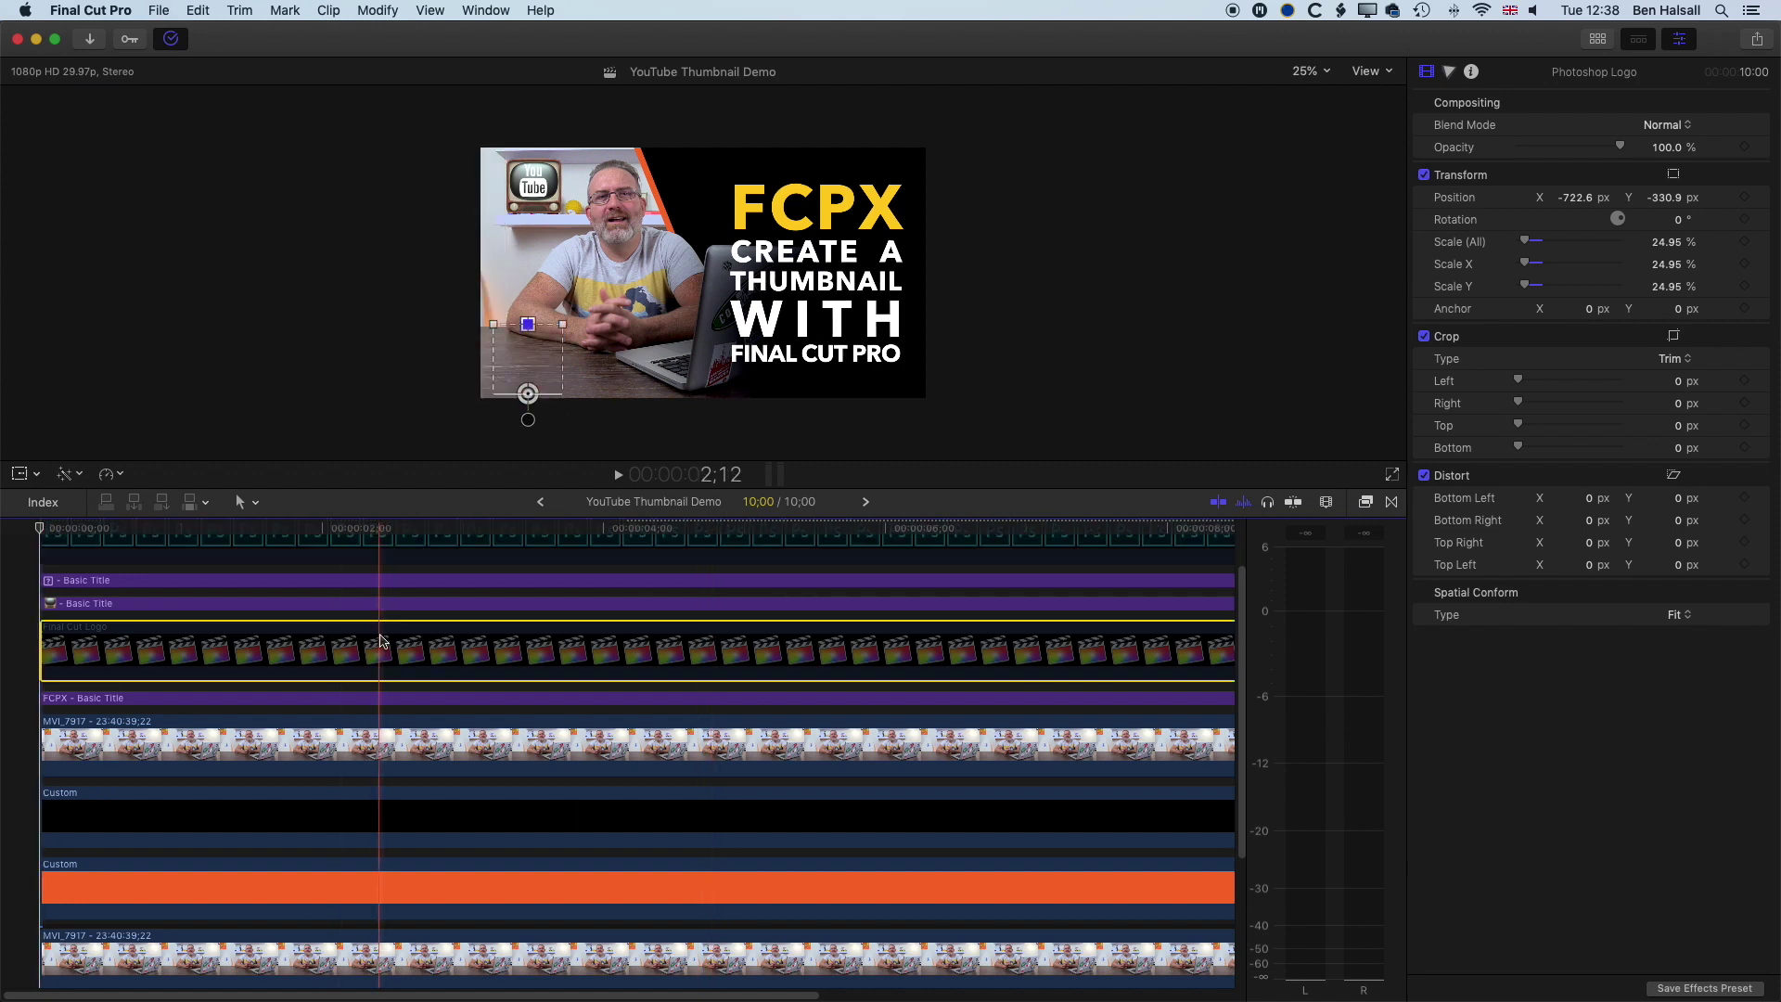